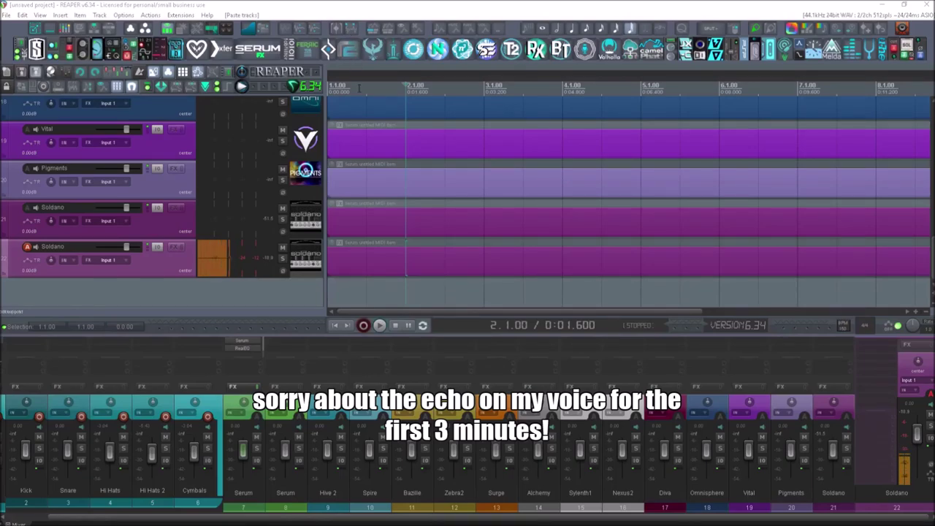
- Search Google for 'smooth 6 v2 reaper' and open the 'Smooth 6 - 1080P/HiDPI/Retina Theme [V2.1]' forum thread
click(339, 13)
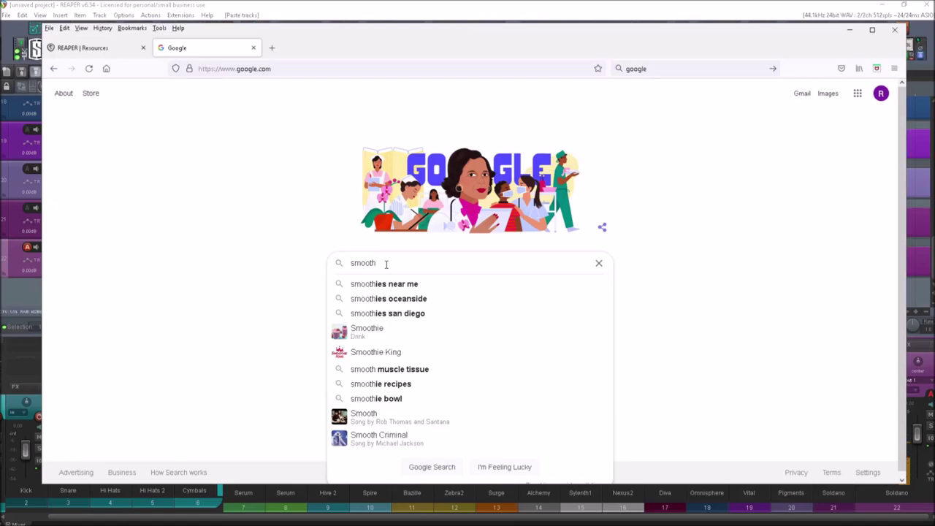
text(6 v)
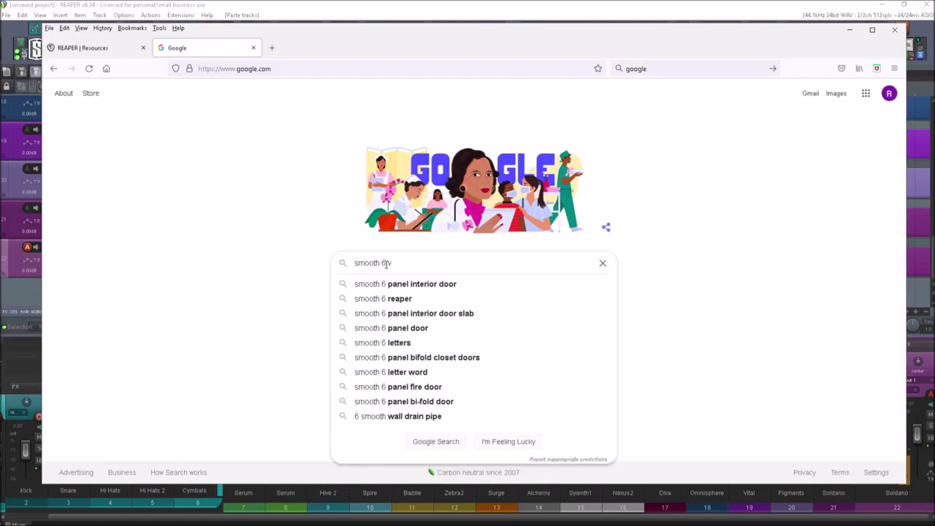
text(2 reaper)
key(Return)
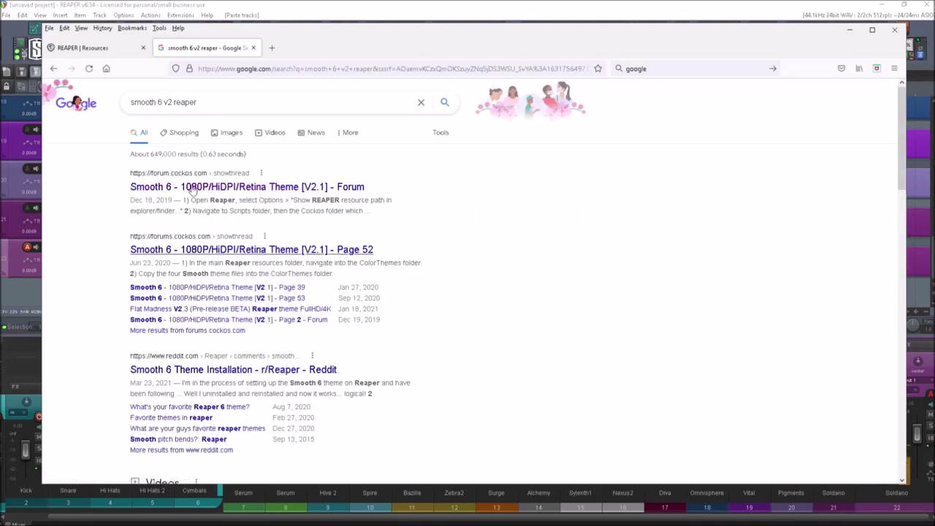
click(207, 187)
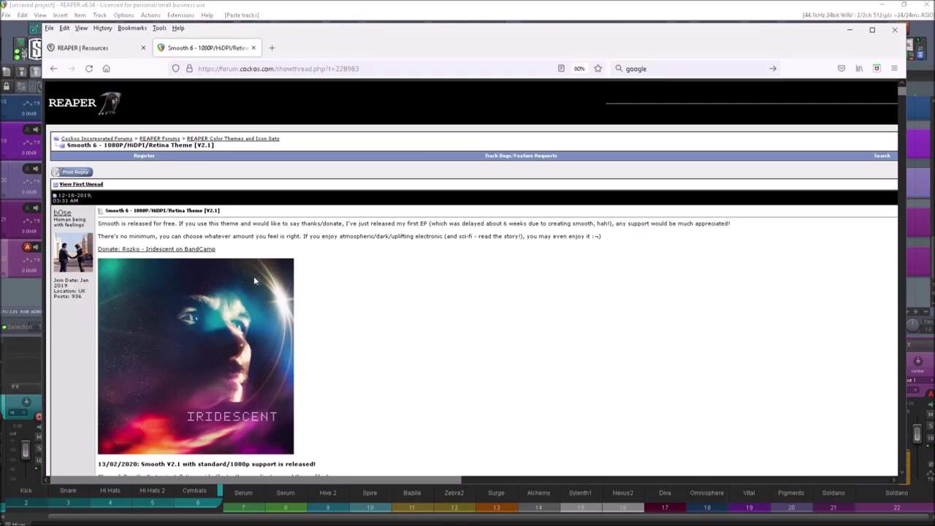
click(320, 11)
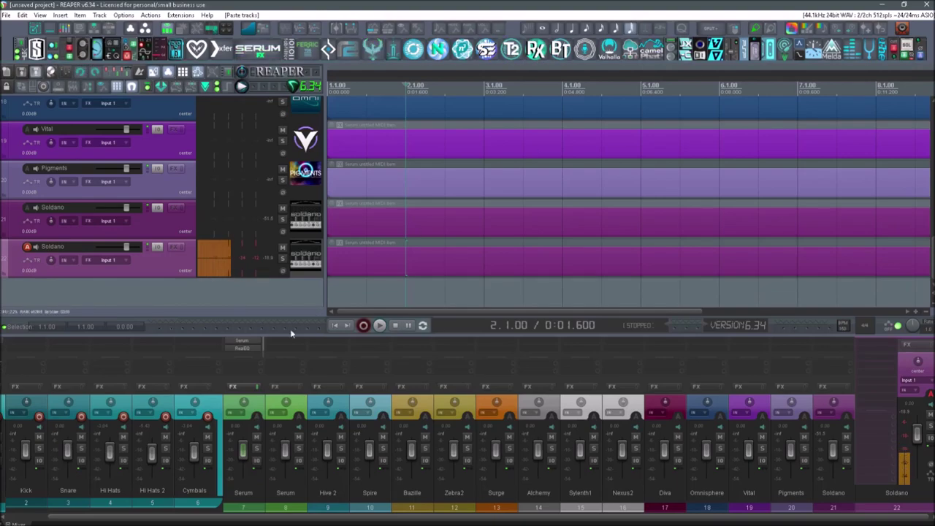
key(alt+1)
key(alt+2)
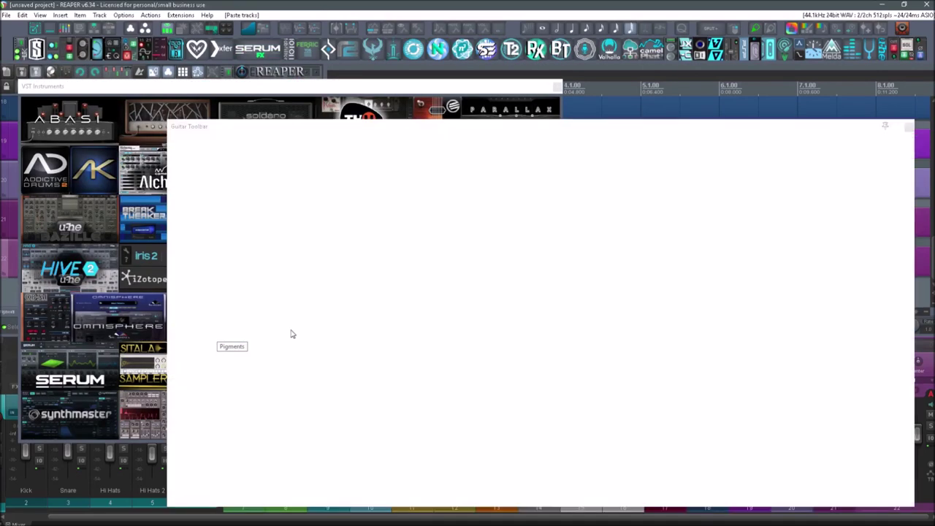
key(alt+2)
key(alt+1)
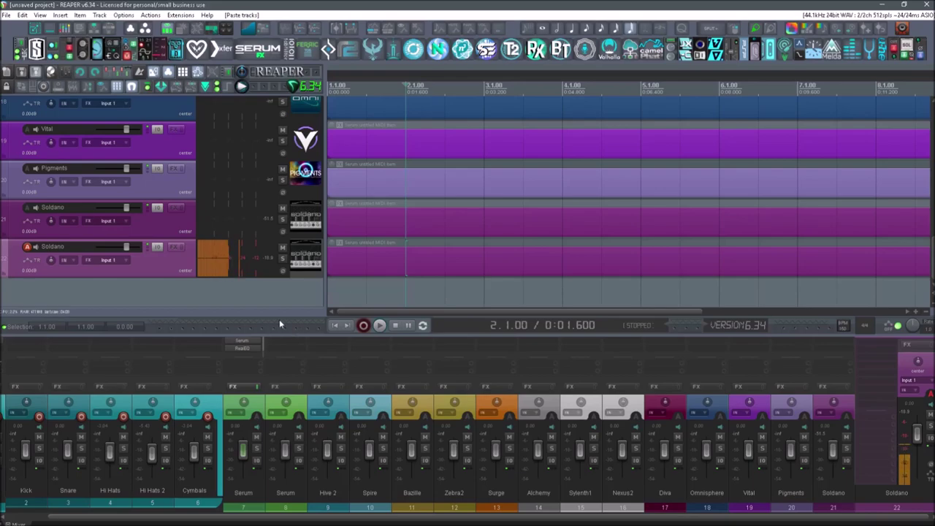
mouse_move(150, 520)
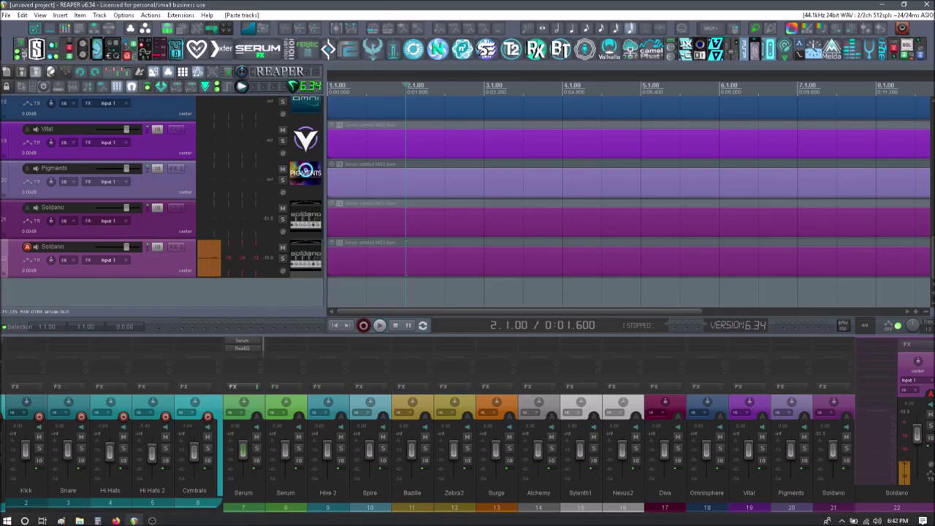
click(116, 520)
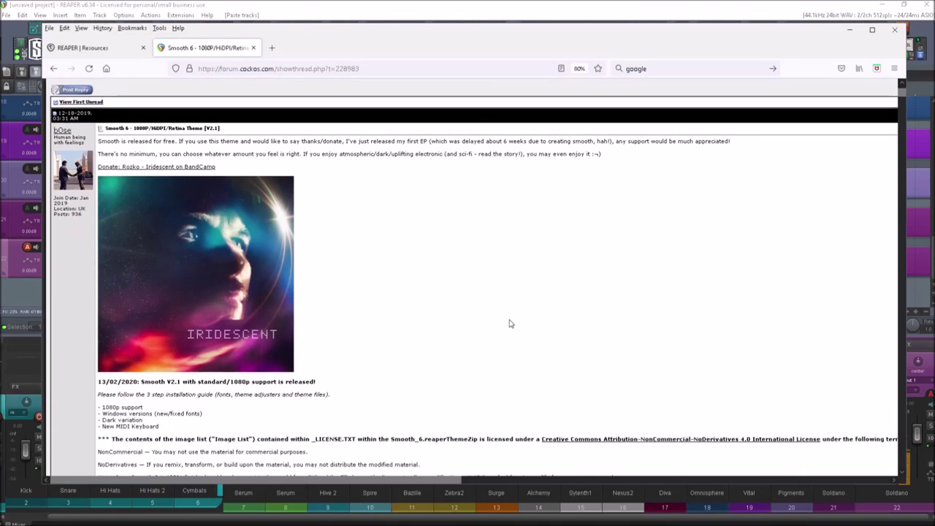
- Scroll the Smooth 6 thread past the screenshots to the Installing/Using Smooth 6 instructions
scroll(470, 293, down, 5)
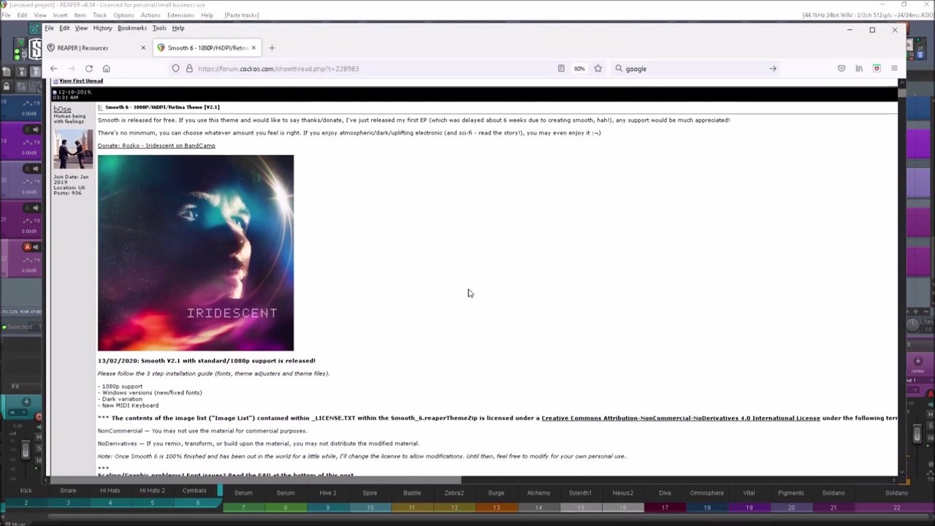
scroll(314, 180, down, 15)
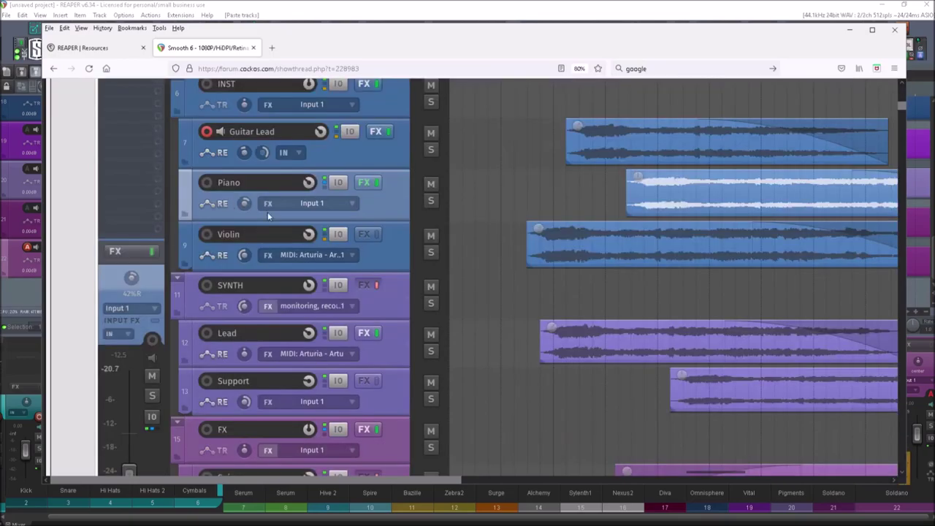
scroll(364, 265, down, 20)
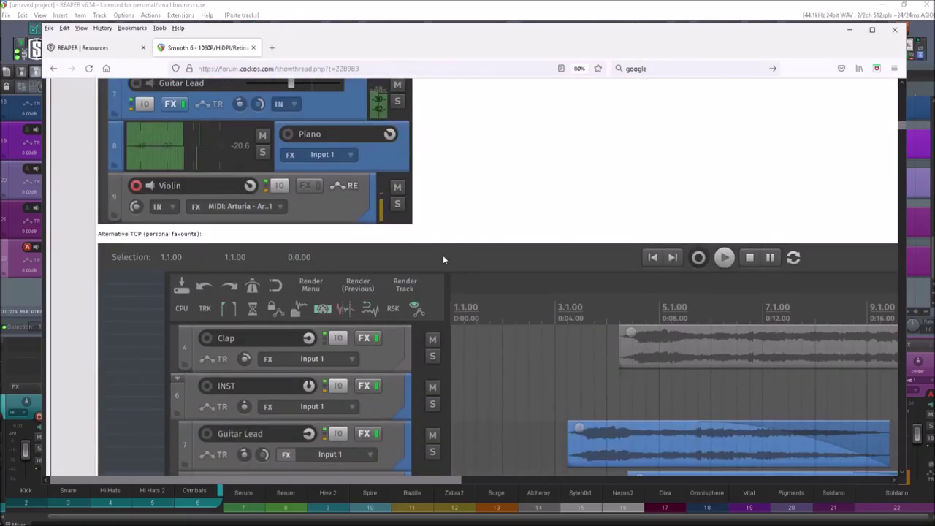
scroll(452, 313, down, 7)
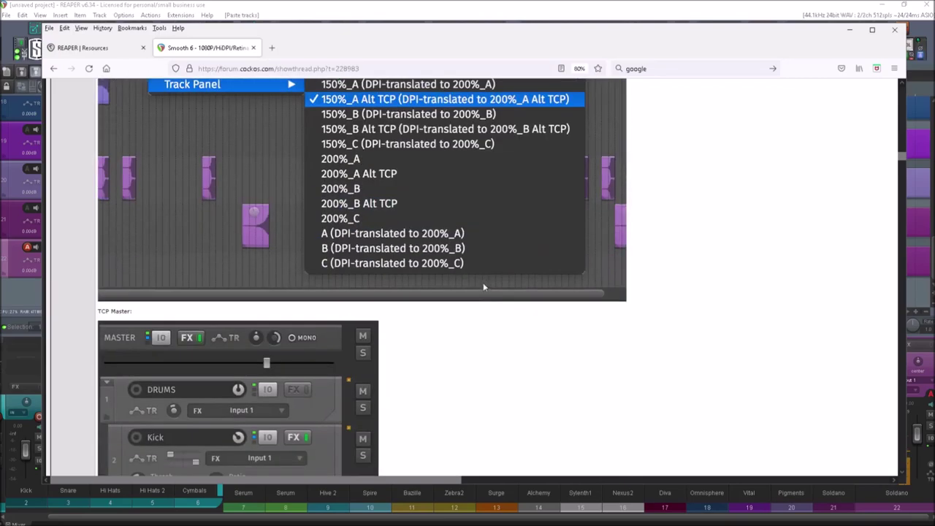
scroll(315, 262, up, 7)
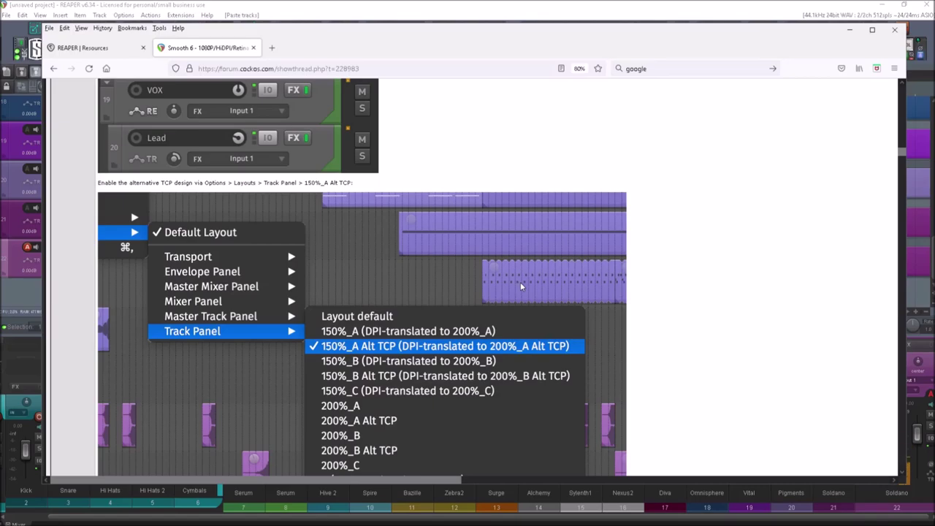
scroll(522, 286, down, 2)
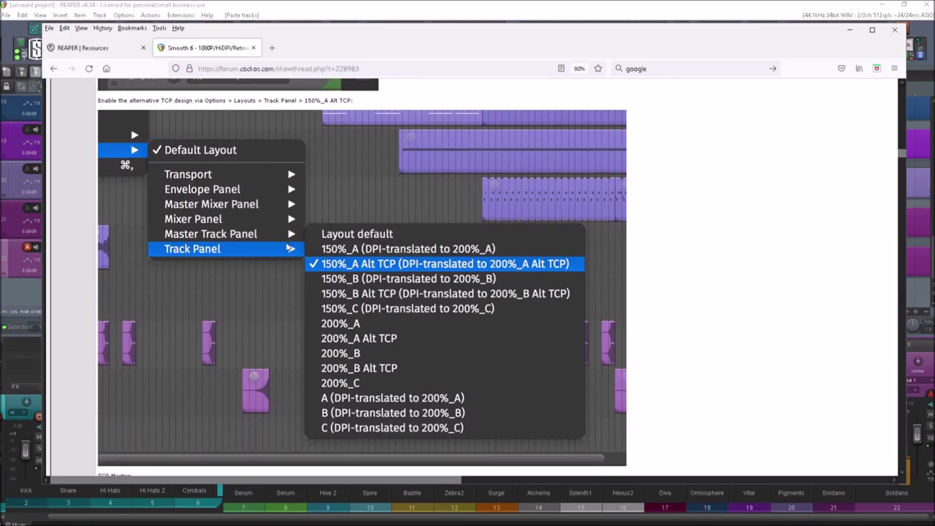
scroll(388, 241, down, 2)
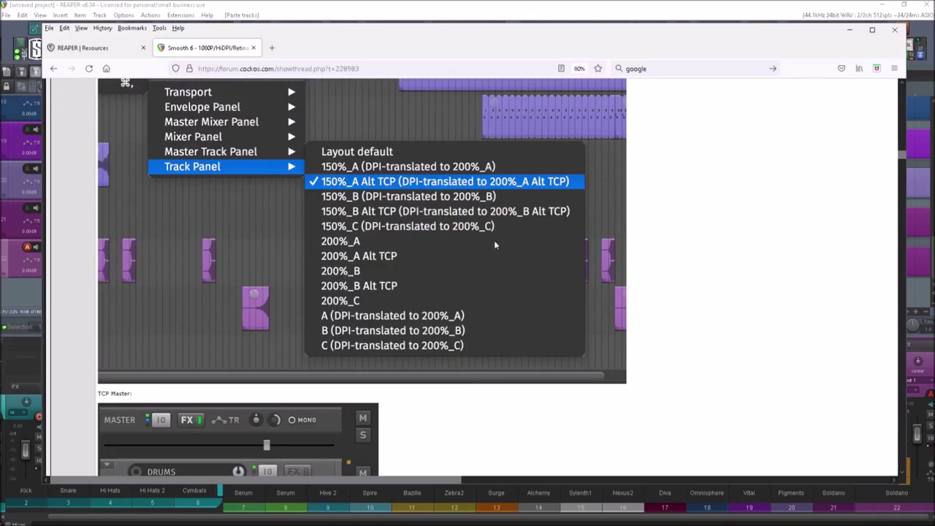
scroll(493, 212, down, 15)
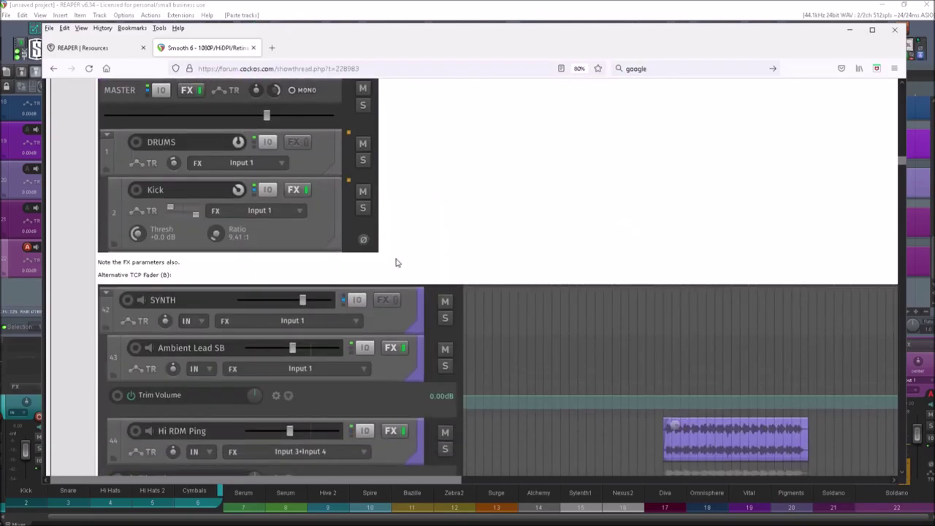
scroll(439, 265, down, 20)
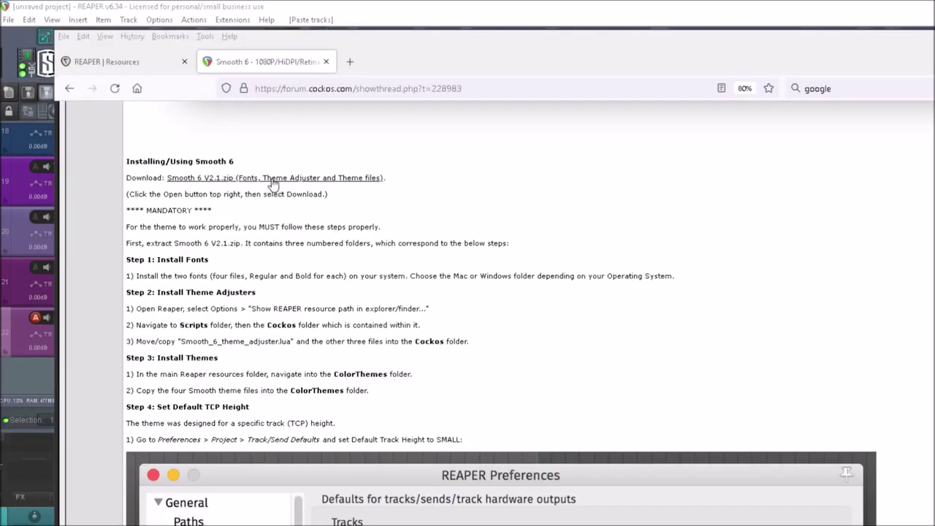
- Follow the Smooth 6 V2.1.zip link to Dropbox and start downloading the 2.4 MB archive
click(272, 183)
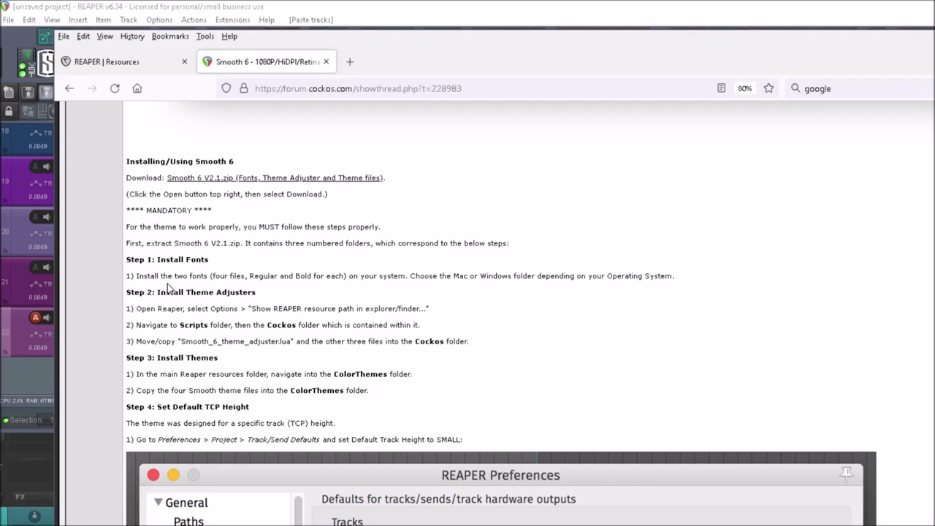
click(288, 178)
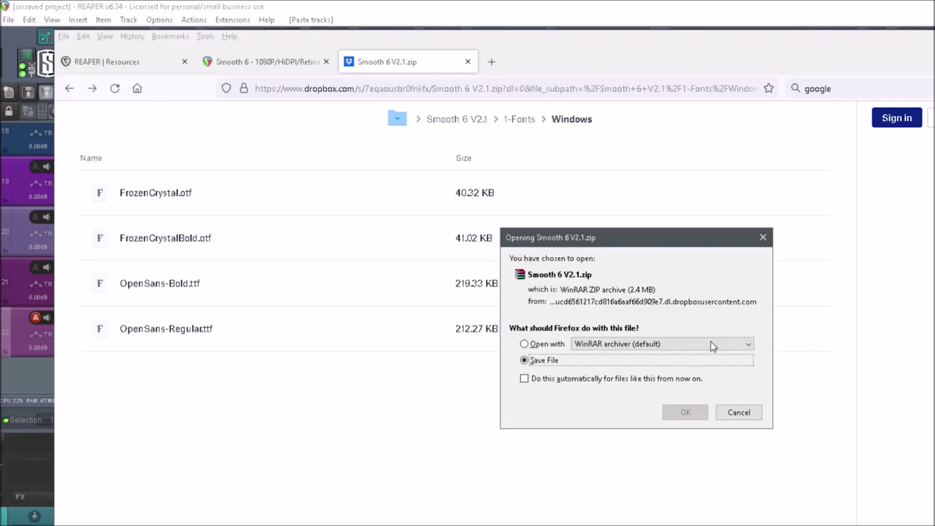
- Accept the Firefox download prompt so Smooth 6 V2.1.zip opens in WinRAR
click(687, 413)
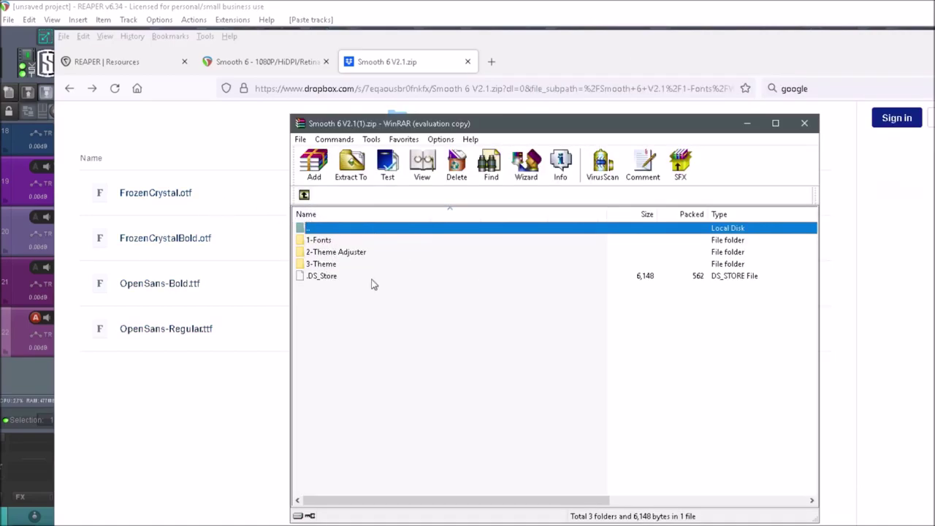
- Open the archive's 1-Fonts > Windows folder to list its four font files
click(319, 244)
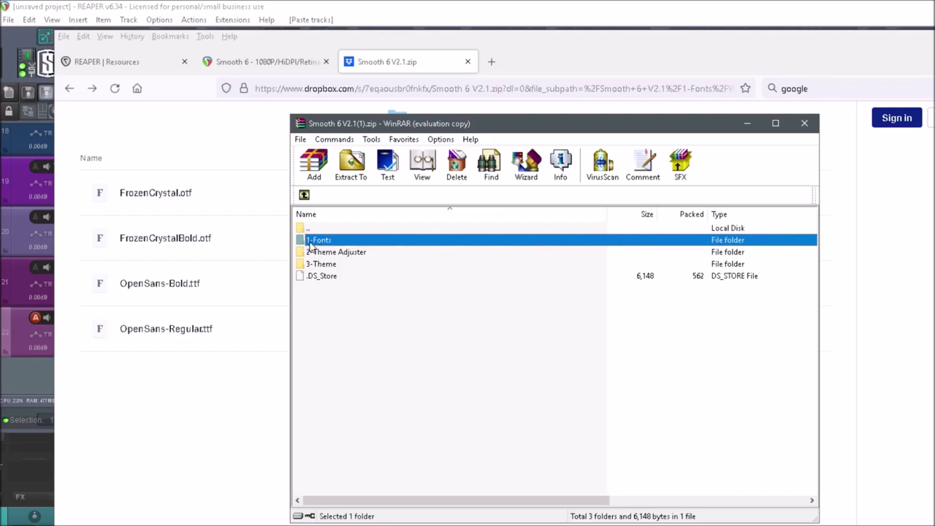
double_click(318, 243)
double_click(323, 253)
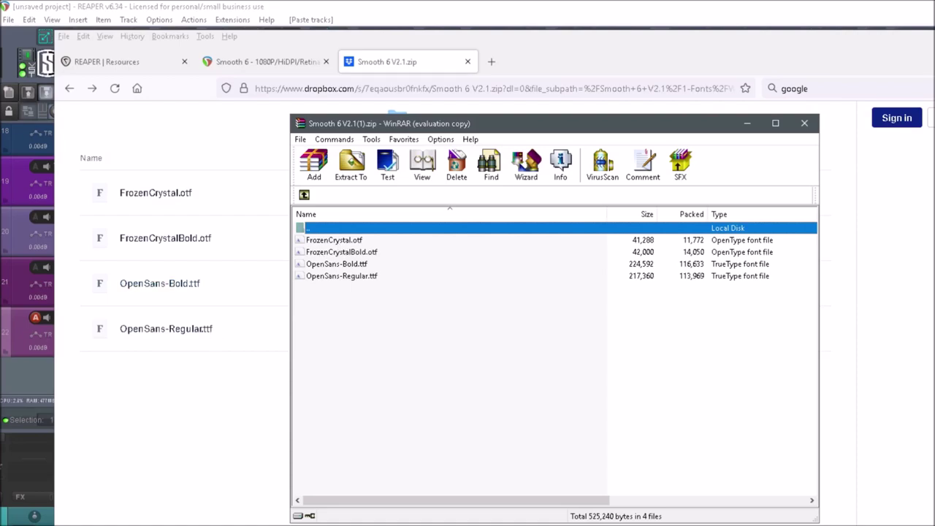
- Browse to C:\WINDOWS\Fonts in File Explorer, then switch away from it
key(alt+Tab)
double_click(380, 414)
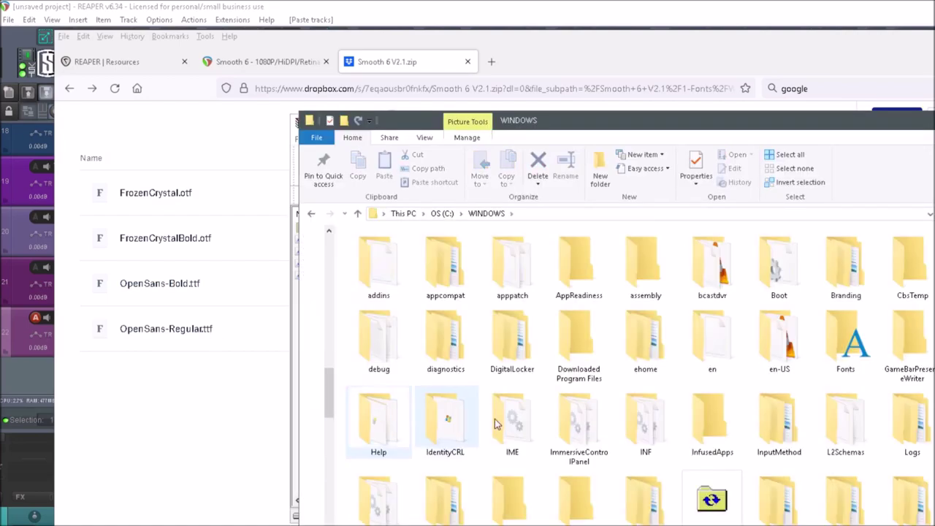
double_click(846, 341)
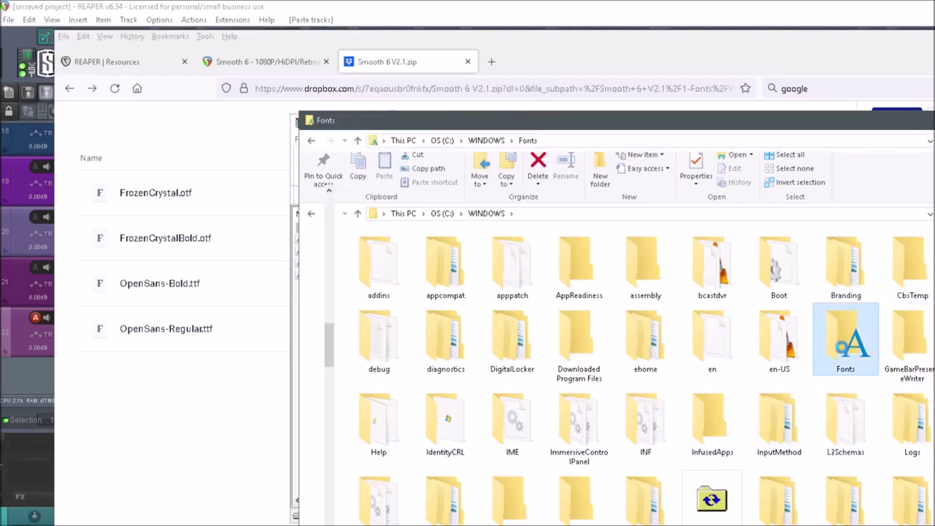
key(alt+Tab)
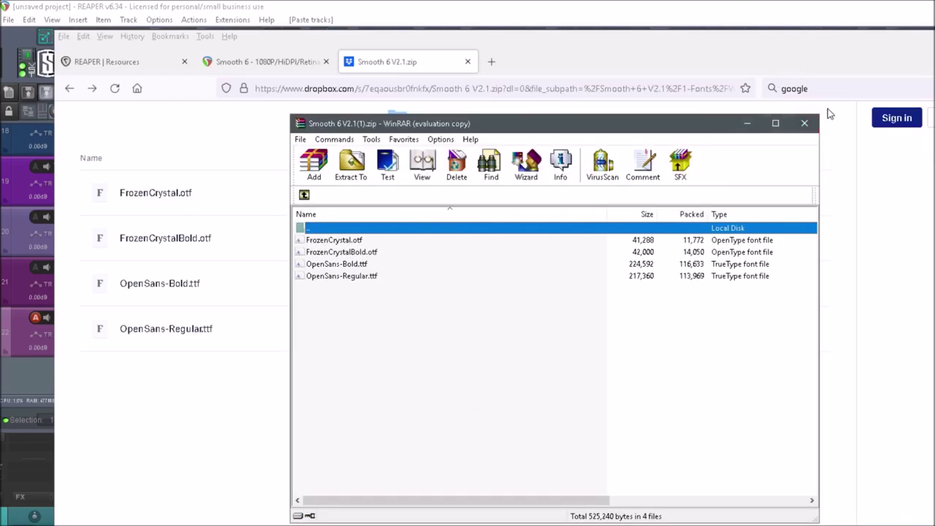
- Recheck the forum's Smooth 6 install steps, then bring up REAPER's Options menu
click(805, 123)
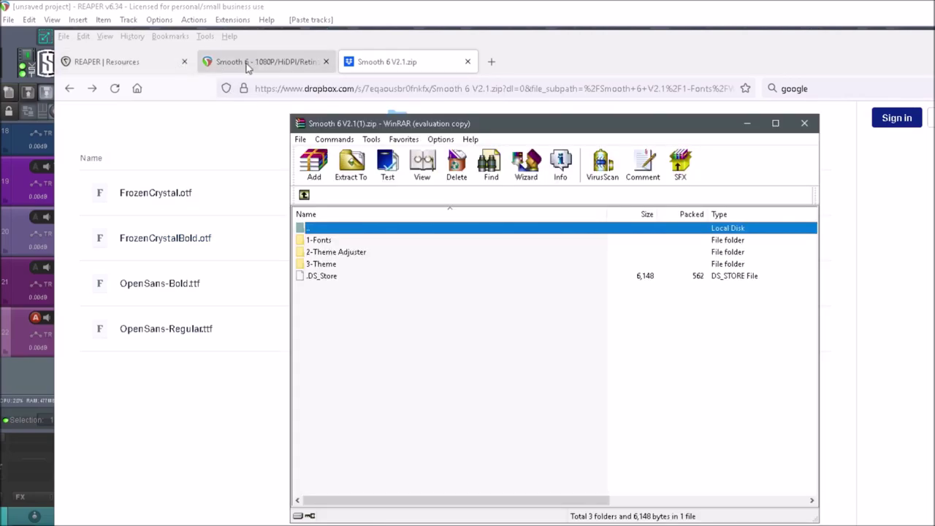
click(247, 64)
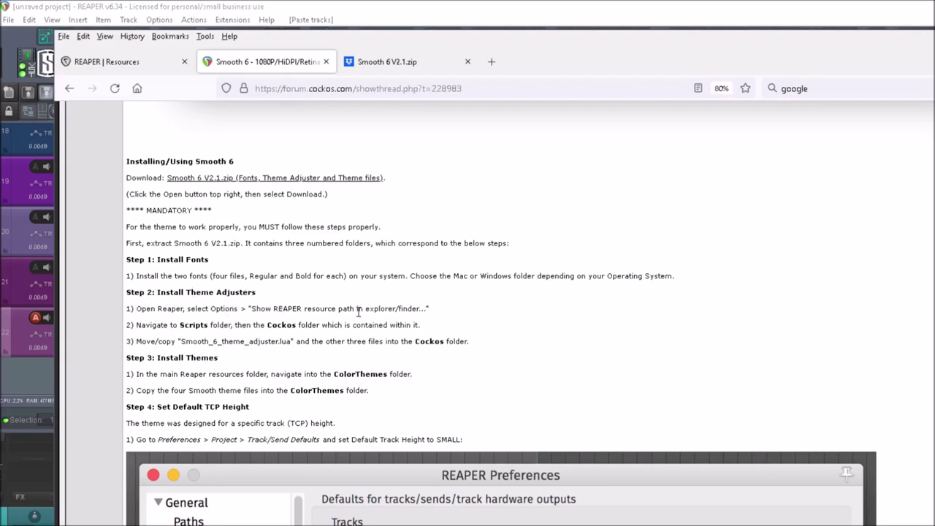
click(158, 20)
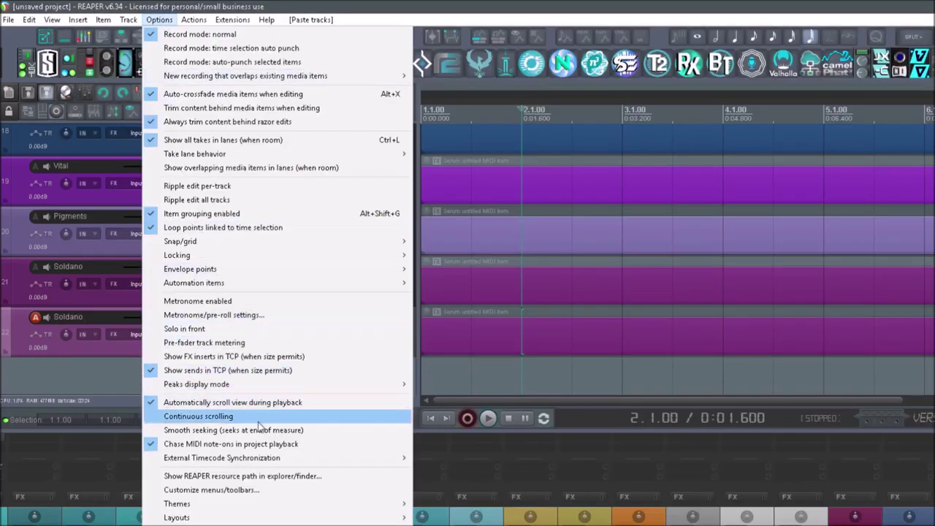
- Show REAPER's resource path and open its Scripts > Cockos folder
click(227, 475)
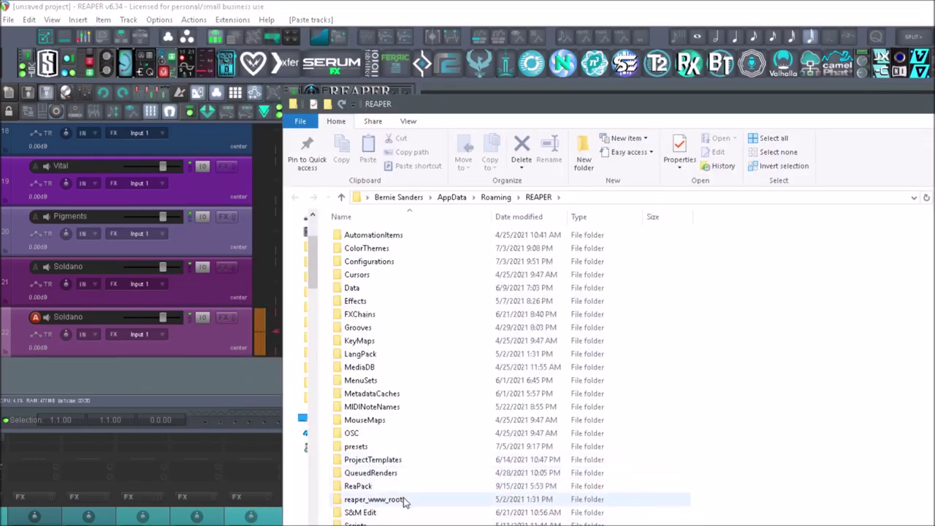
double_click(356, 524)
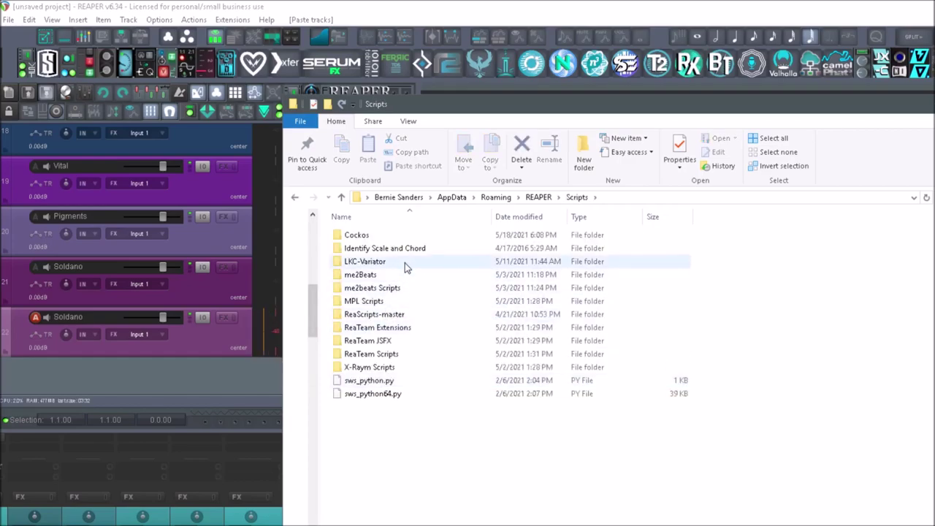
double_click(355, 236)
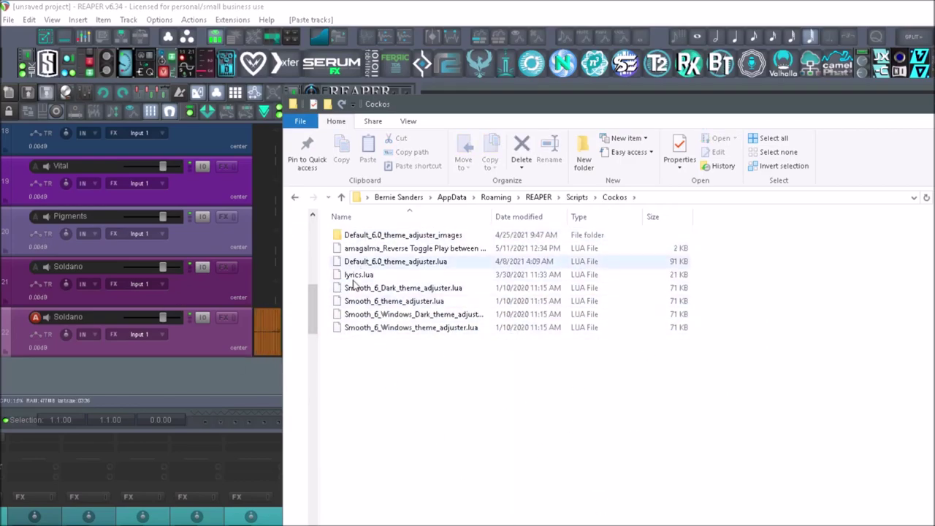
- Compare with the archive's 2-Theme Adjuster and 3-Theme folders in WinRAR
key(alt+Tab)
double_click(337, 252)
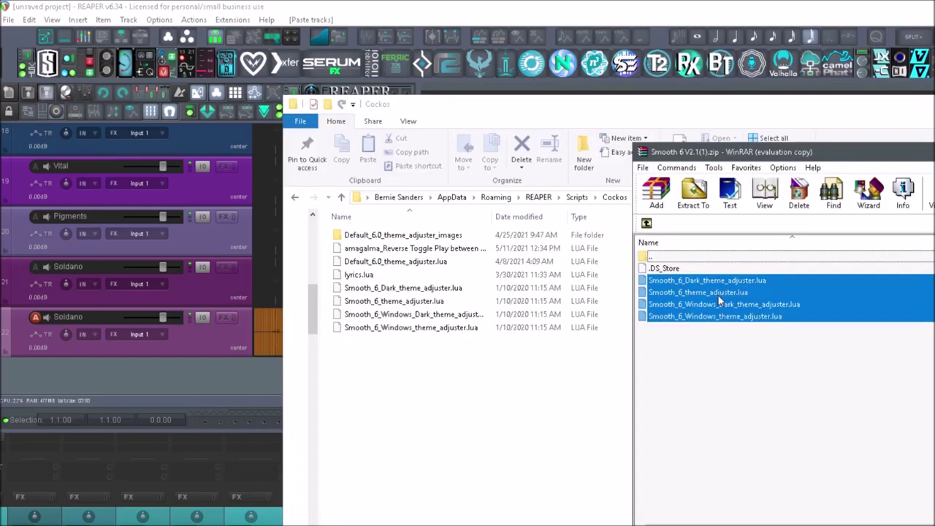
click(647, 224)
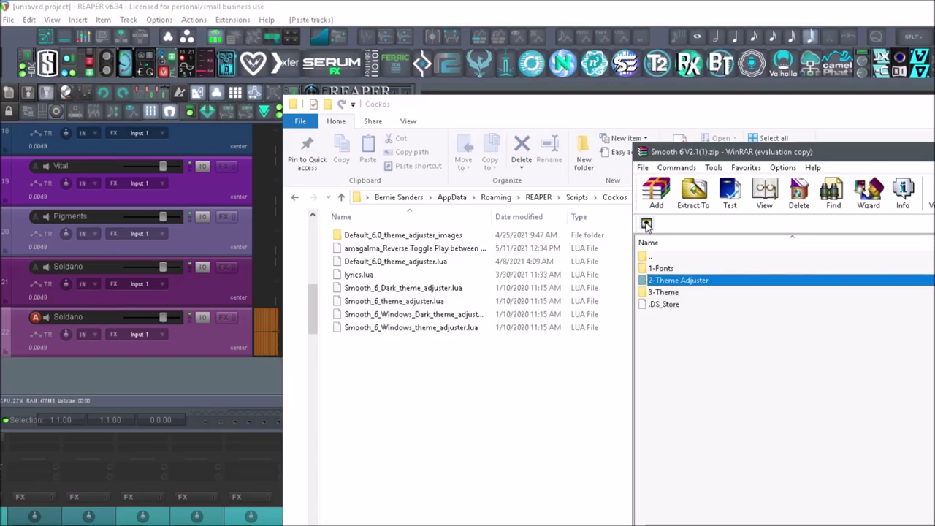
double_click(665, 293)
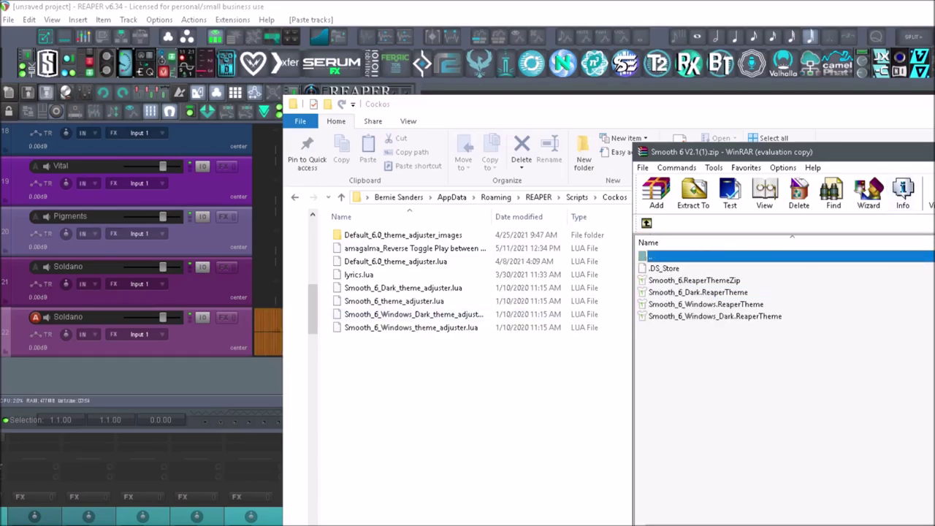
- Reopen REAPER's resource folder and select the ColorThemes folder
key(alt+Tab)
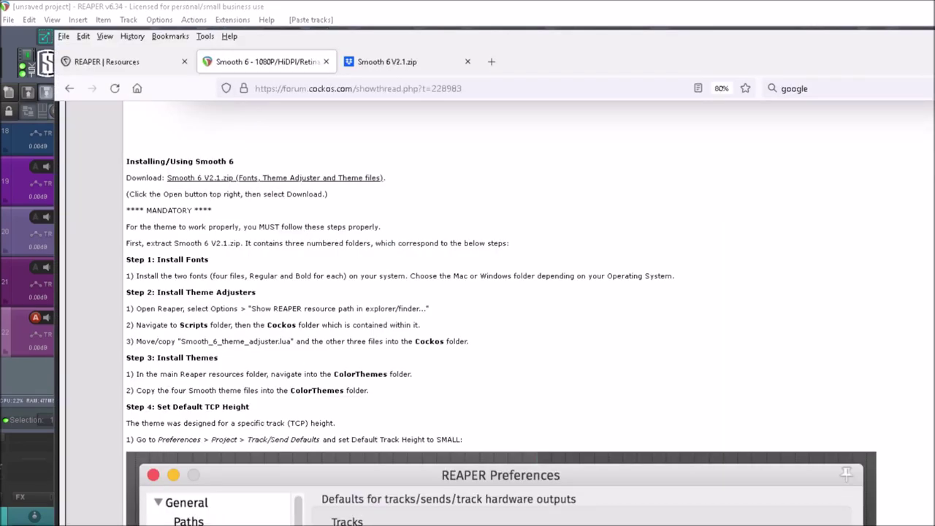
key(alt+Tab)
click(159, 19)
click(250, 476)
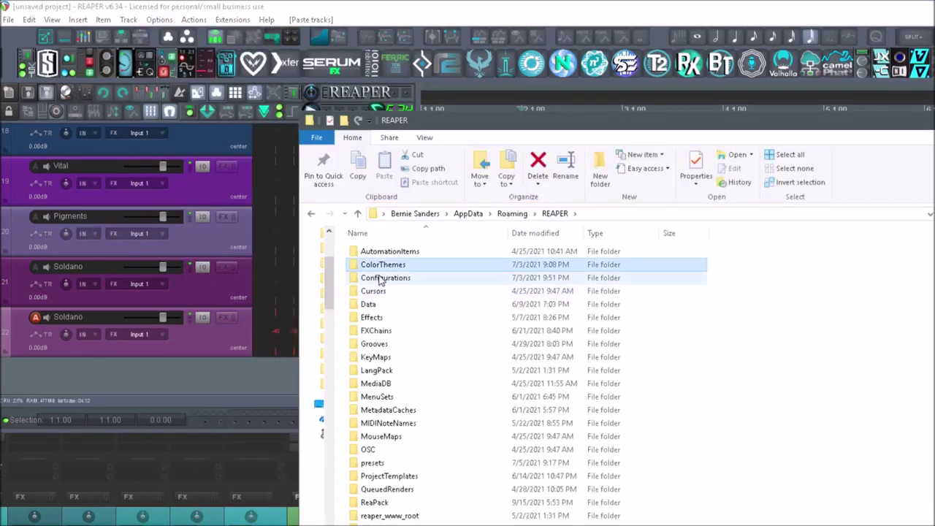
click(364, 267)
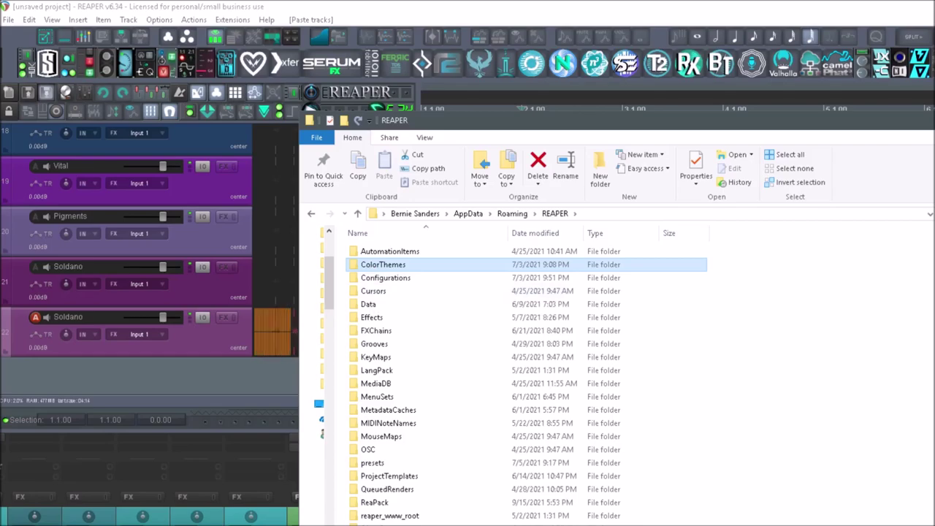
- Select the four Smooth_6 .ReaperTheme files in WinRAR's 3-Theme folder, then return to REAPER
key(alt+Tab)
drag(814, 432, 671, 284)
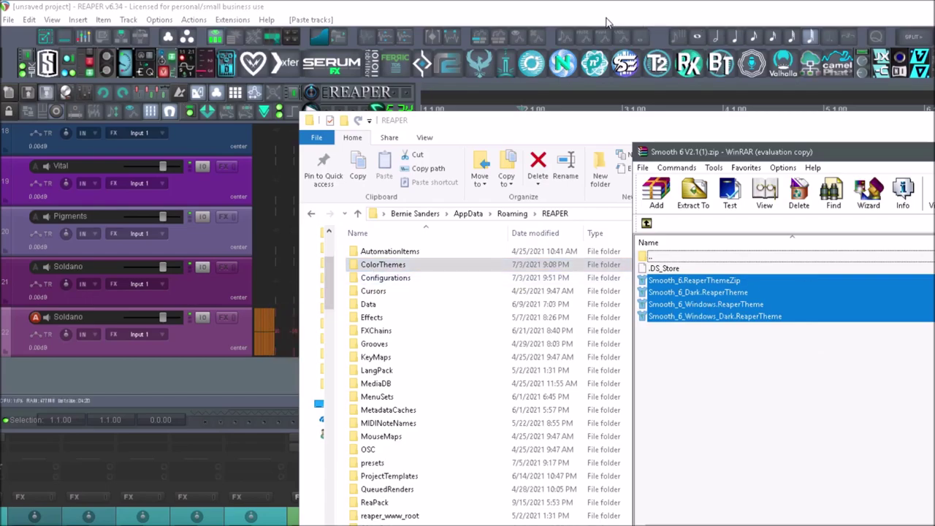
key(alt+Tab)
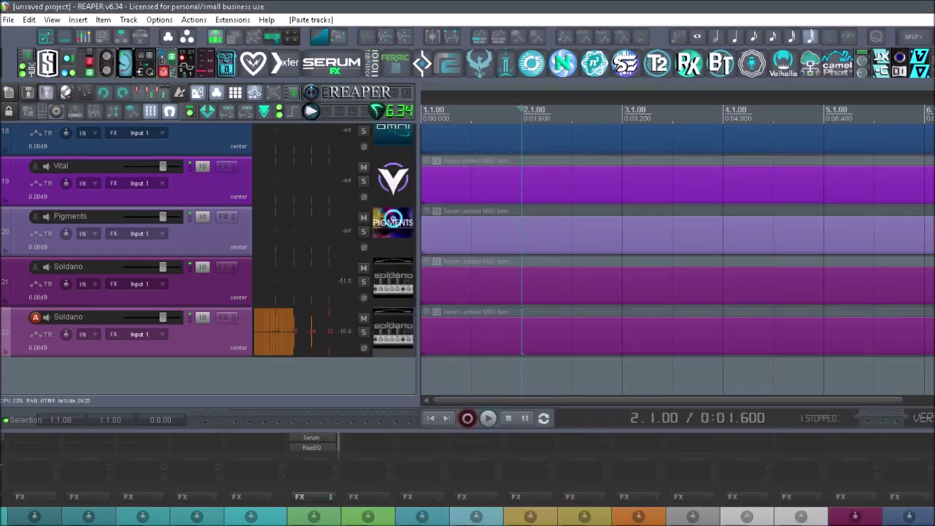
key(alt+Tab)
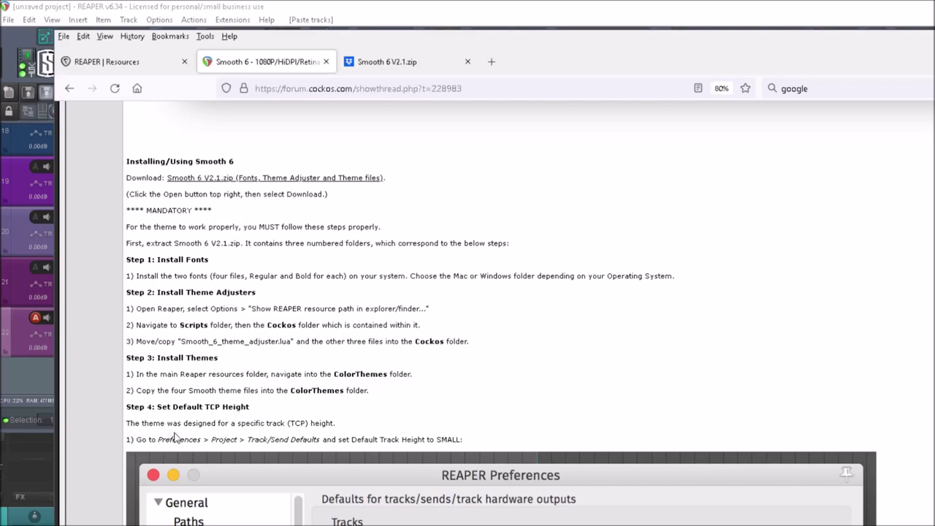
scroll(271, 410, down, 2)
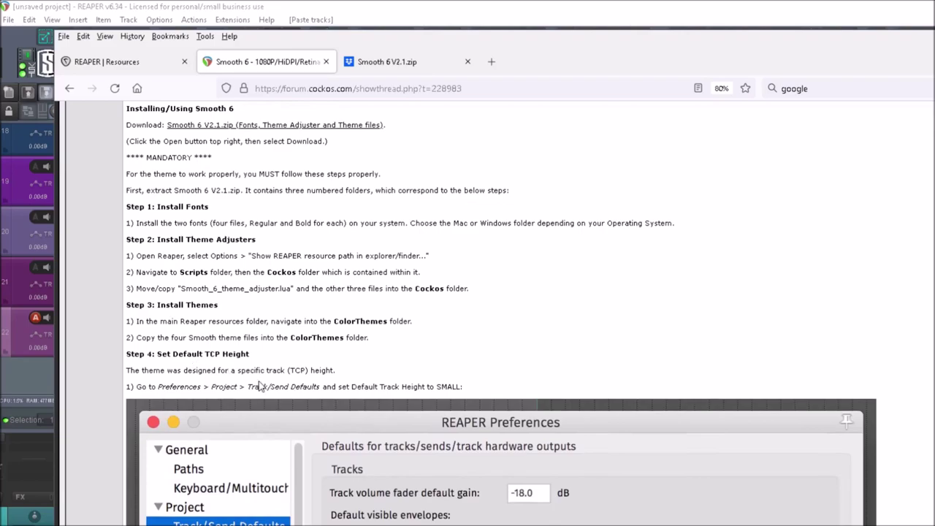
scroll(262, 387, down, 8)
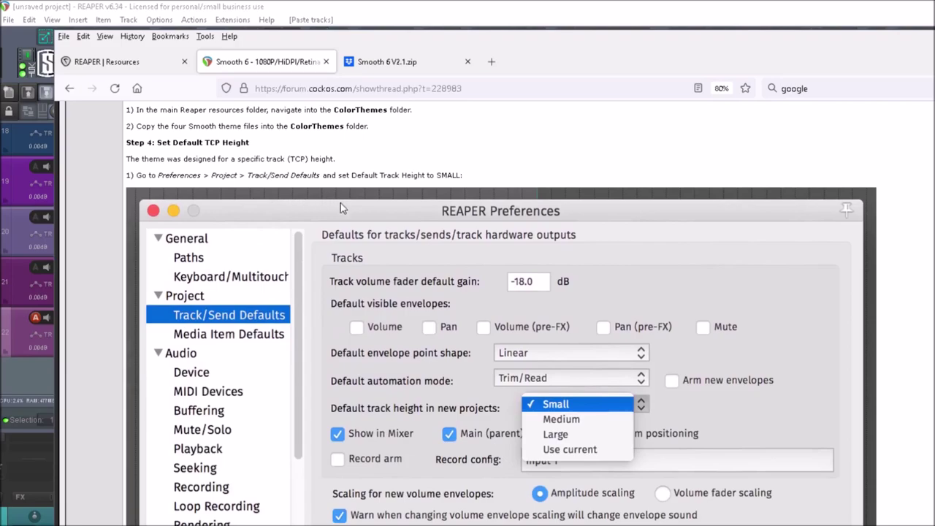
scroll(358, 263, down, 5)
scroll(366, 270, down, 7)
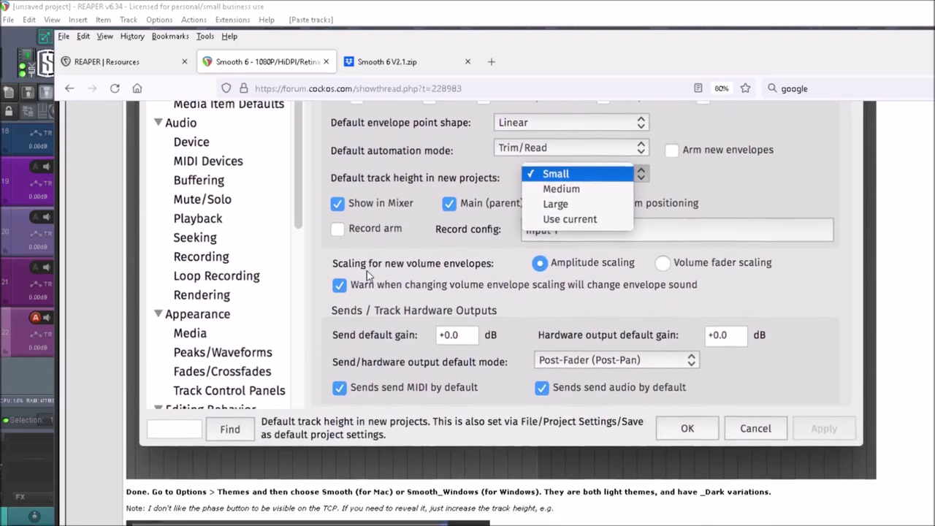
scroll(398, 271, down, 9)
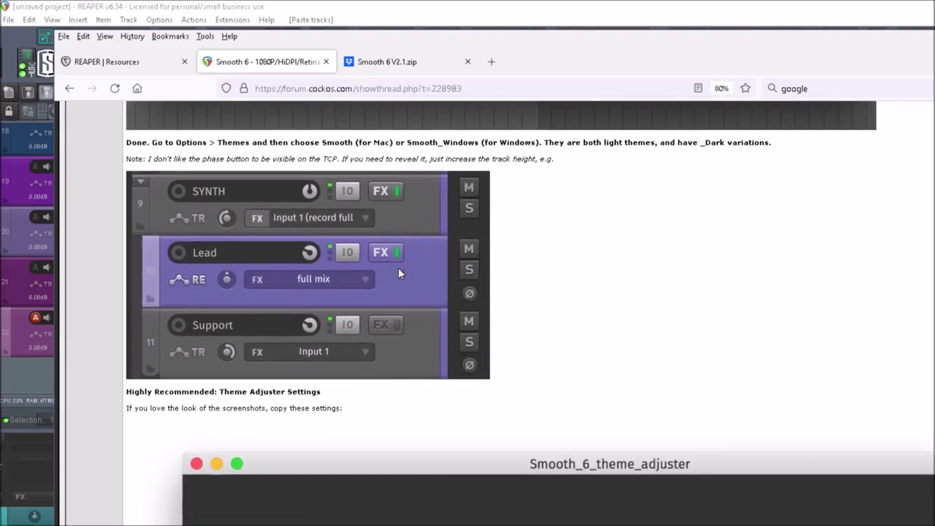
scroll(393, 285, down, 5)
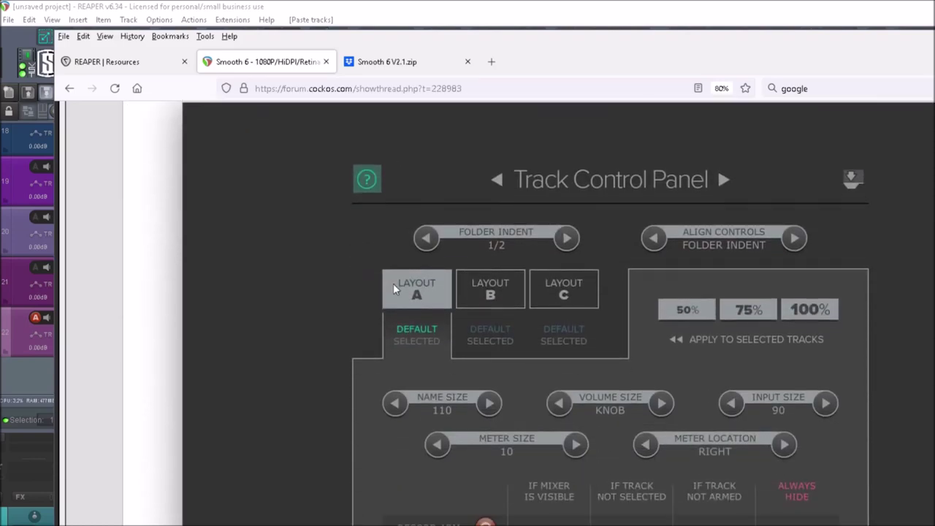
key(alt+Tab)
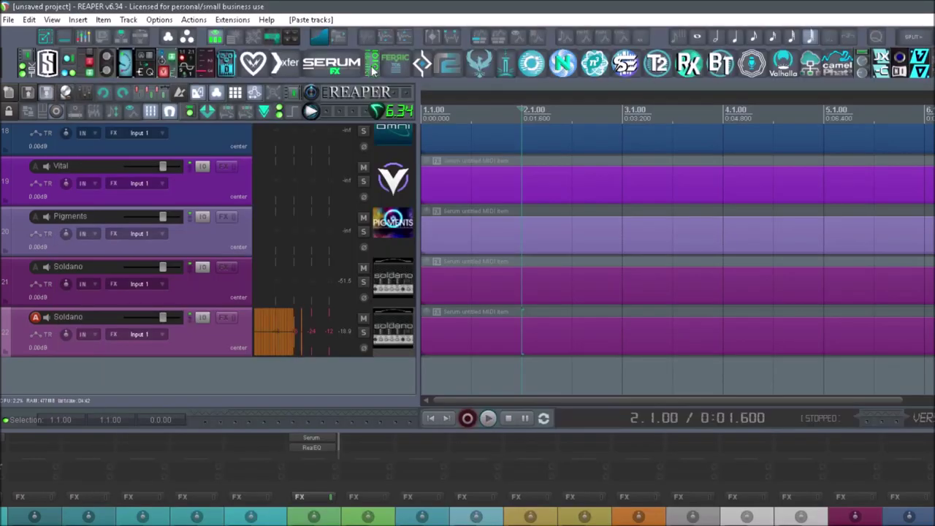
click(84, 38)
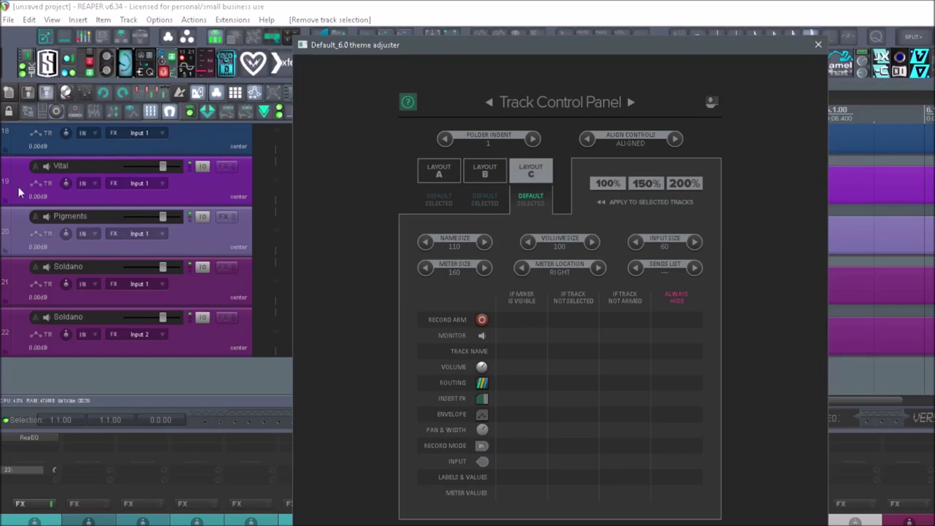
click(819, 46)
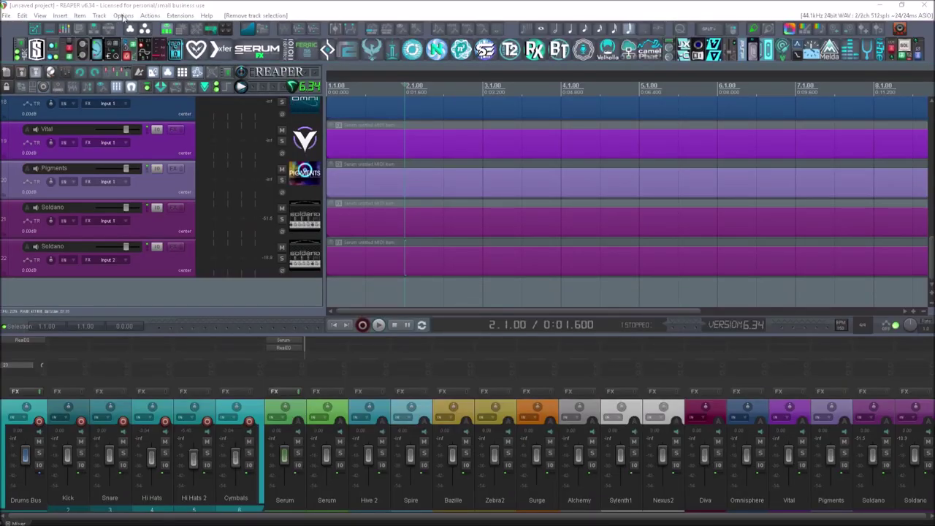
- Show REAPER's resource path and open ColorThemes > Smooth 6 for Tutorials
click(126, 16)
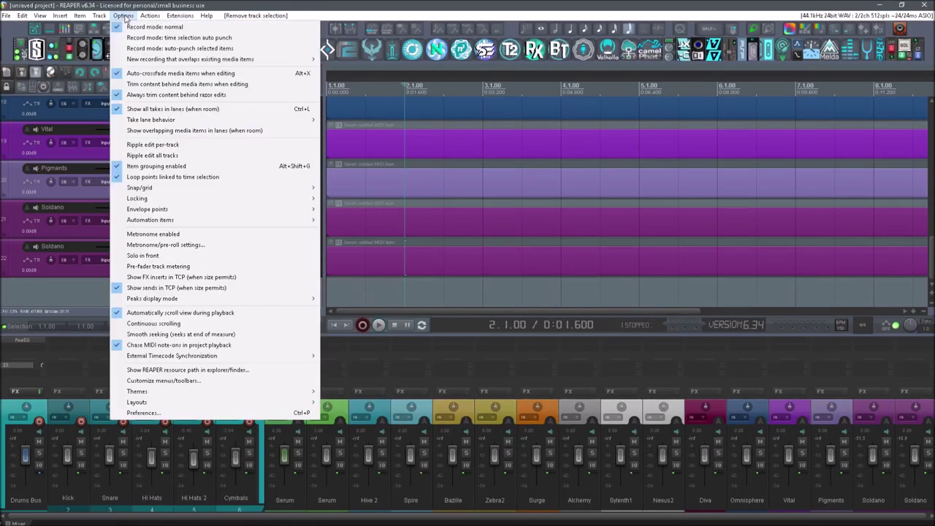
click(163, 372)
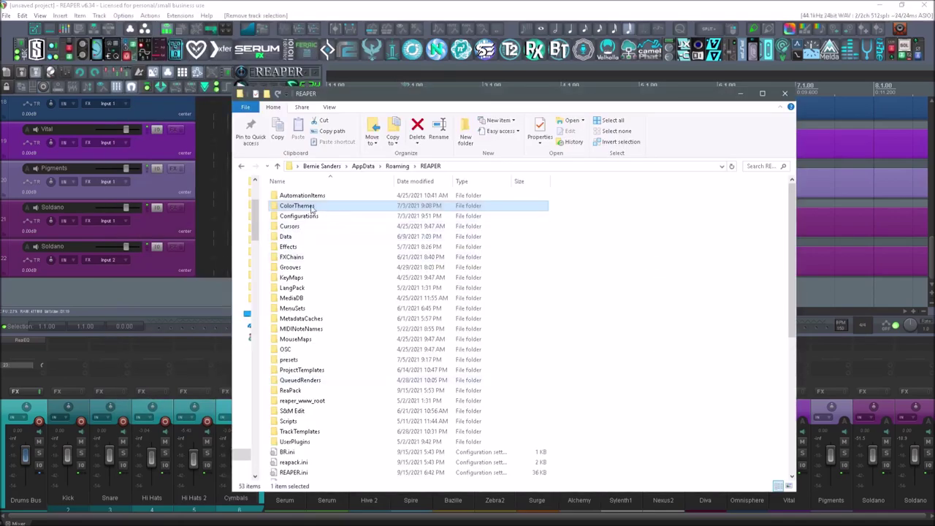
double_click(298, 206)
double_click(350, 229)
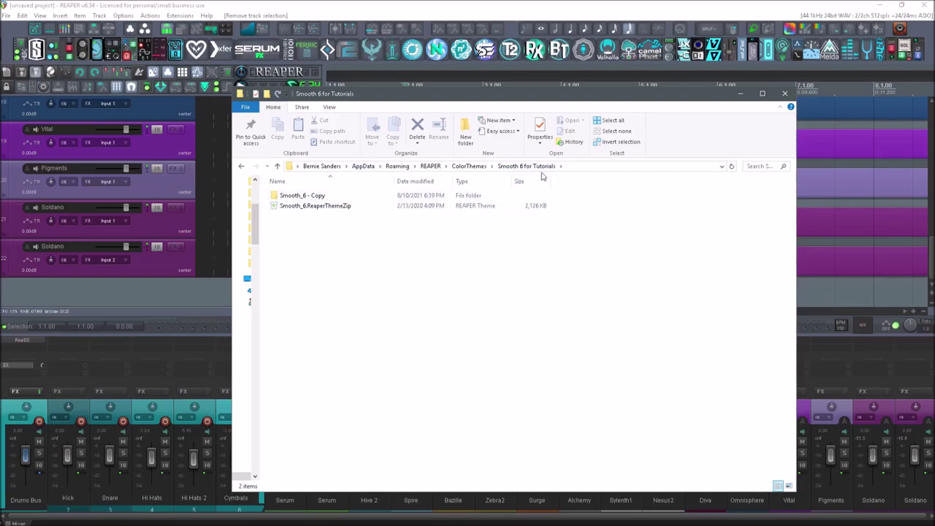
- Open the Smooth_6 - Copy folder and scroll through its theme files
click(314, 196)
double_click(314, 196)
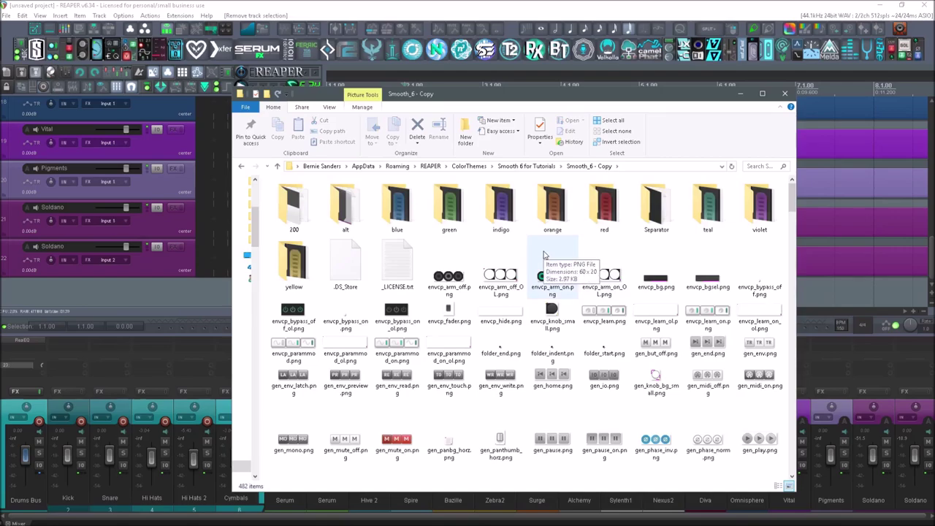
scroll(544, 254, down, 3)
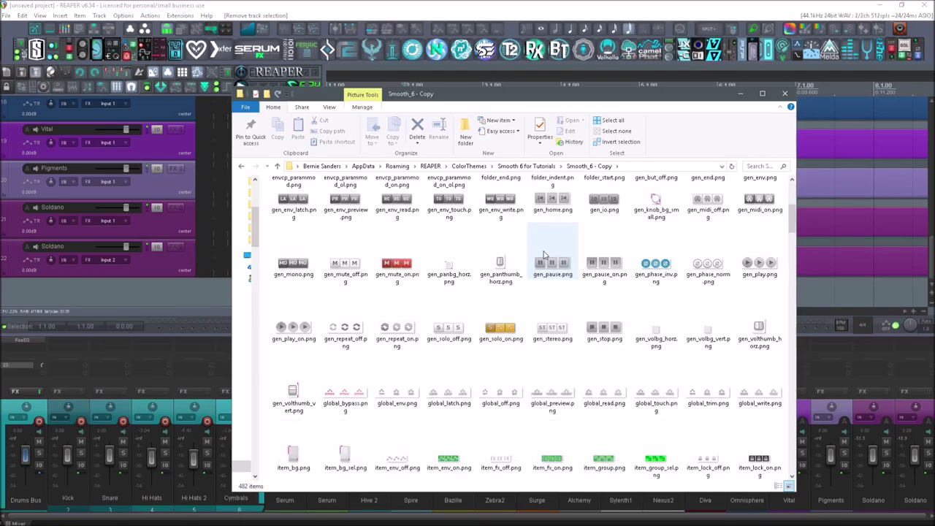
scroll(643, 289, down, 9)
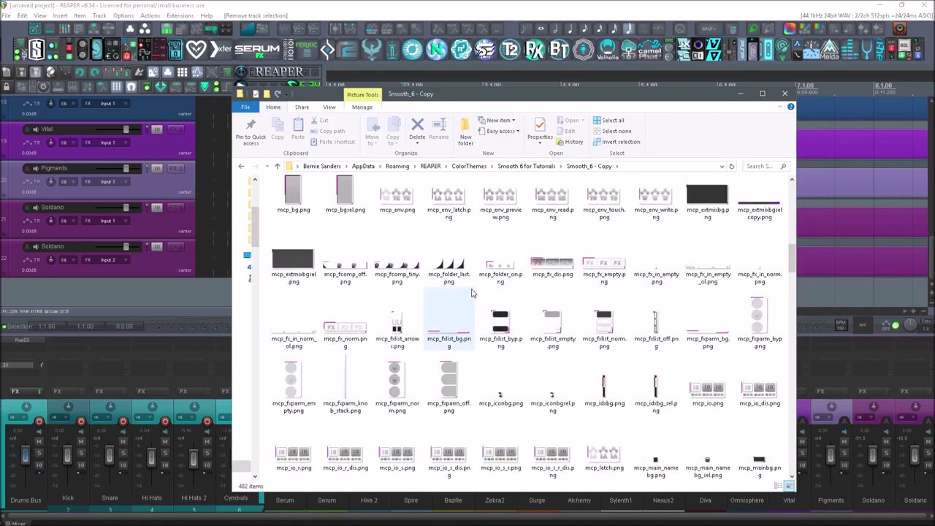
click(150, 262)
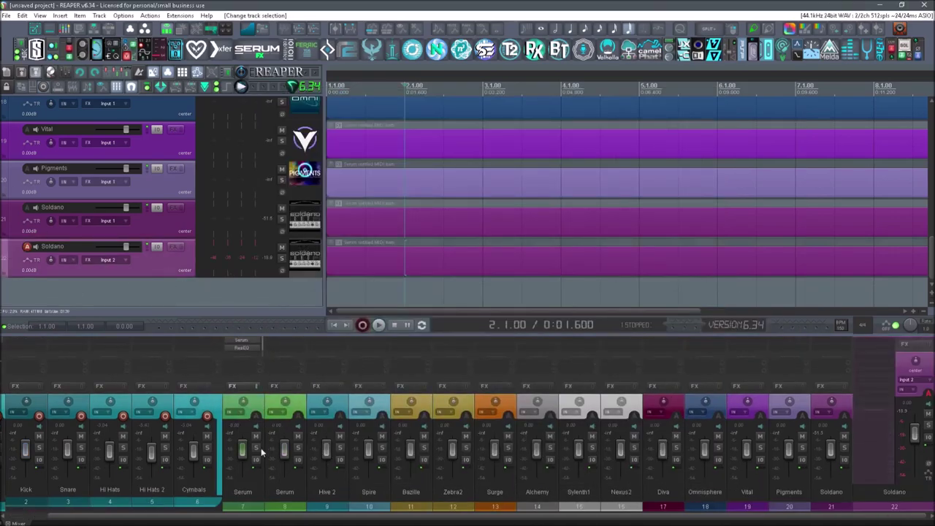
click(79, 519)
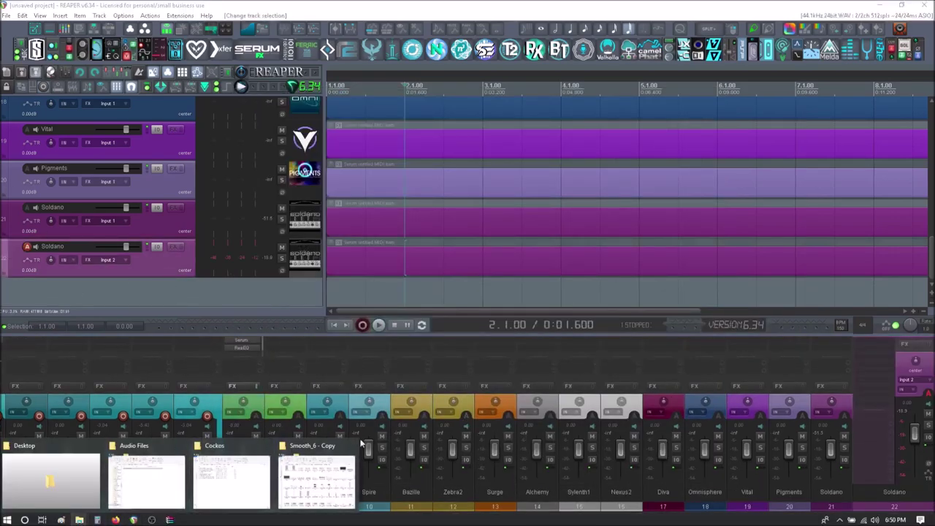
click(350, 447)
scroll(658, 307, up, 1)
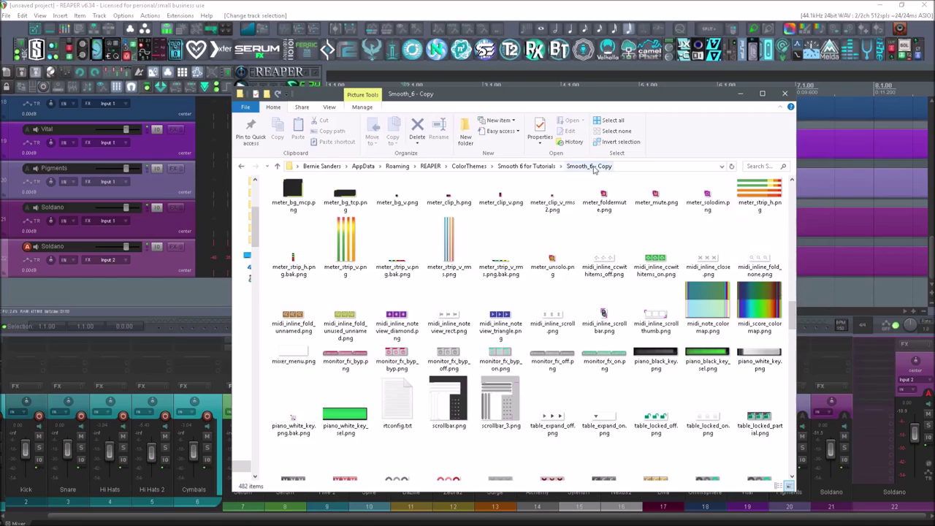
- Close the theme development dialog, then go up from Smooth_6 - Copy to Smooth 6 for Tutorials
key(alt+F4)
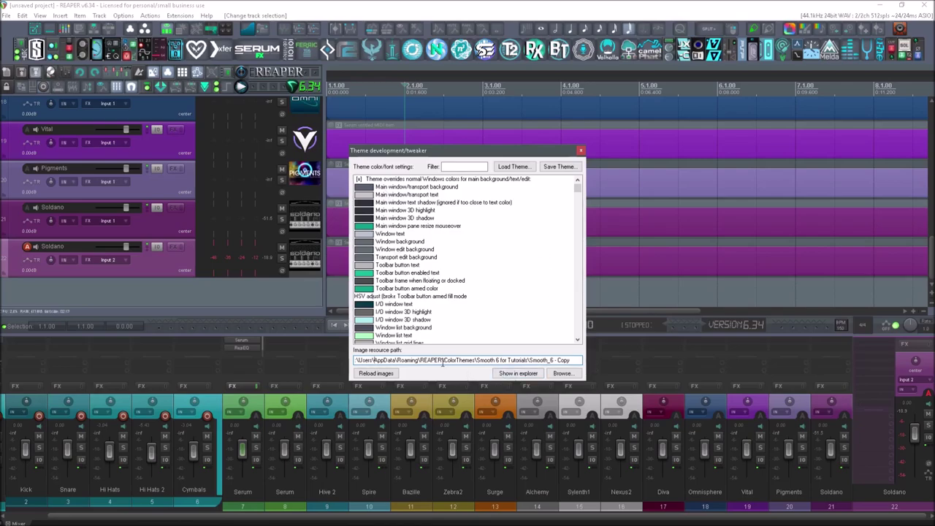
click(581, 150)
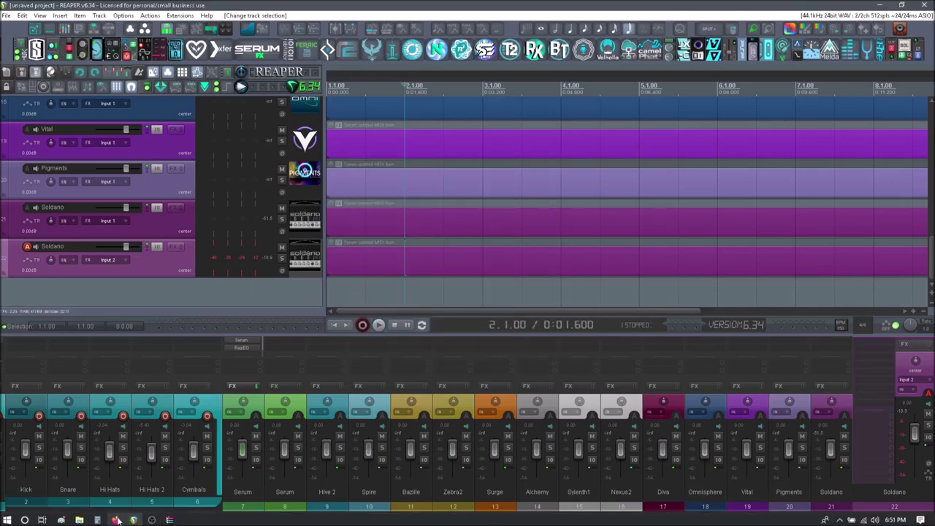
mouse_move(76, 520)
click(333, 475)
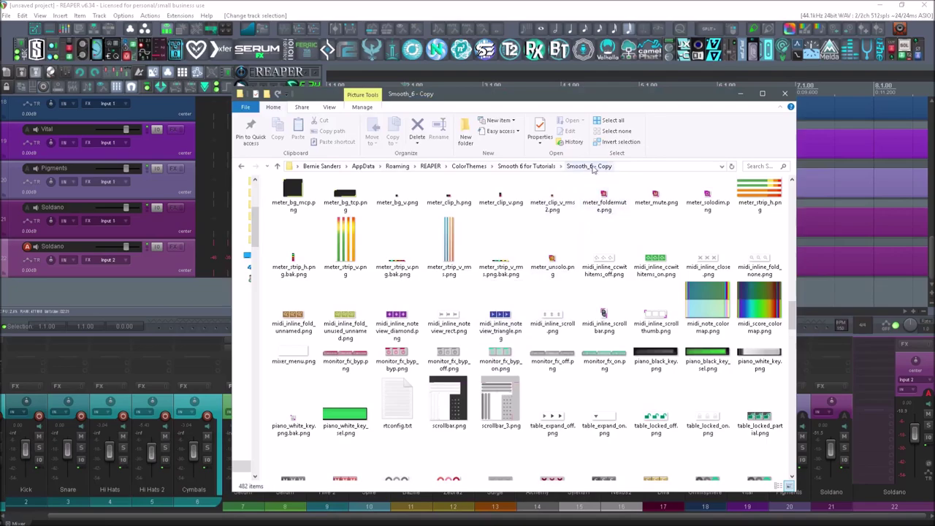
click(526, 165)
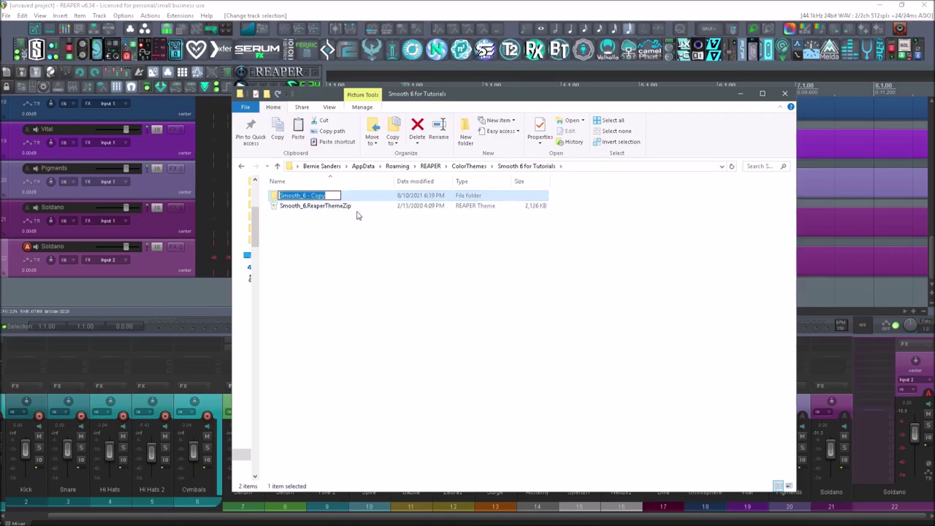
- Paste a duplicate of the Smooth_6 - Copy folder and rename it 'Smooth_6 Backdate'
key(ctrl+v)
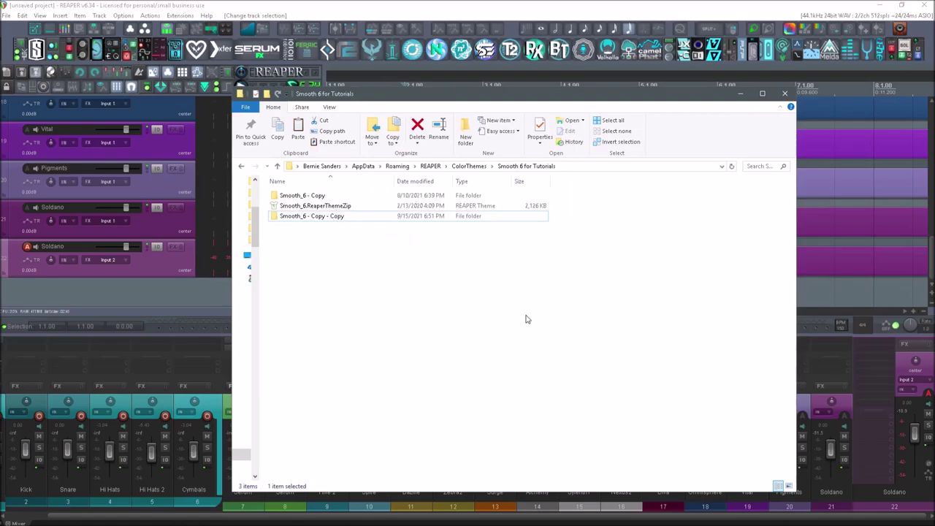
click(512, 216)
key(F2)
text(Smooth_6 Backdate)
key(Return)
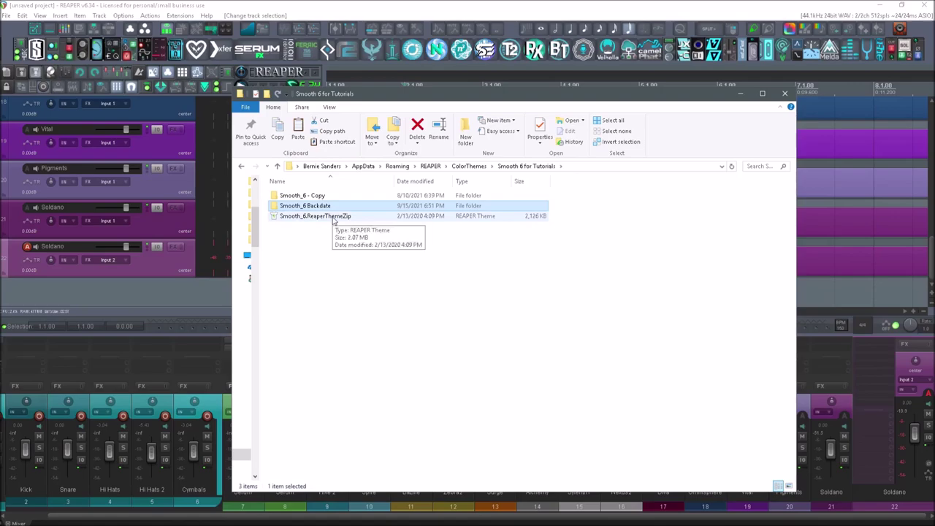
- Enter the Smooth_6 - Copy folder, find the toolbar images and open toolbar_blank.png
double_click(304, 195)
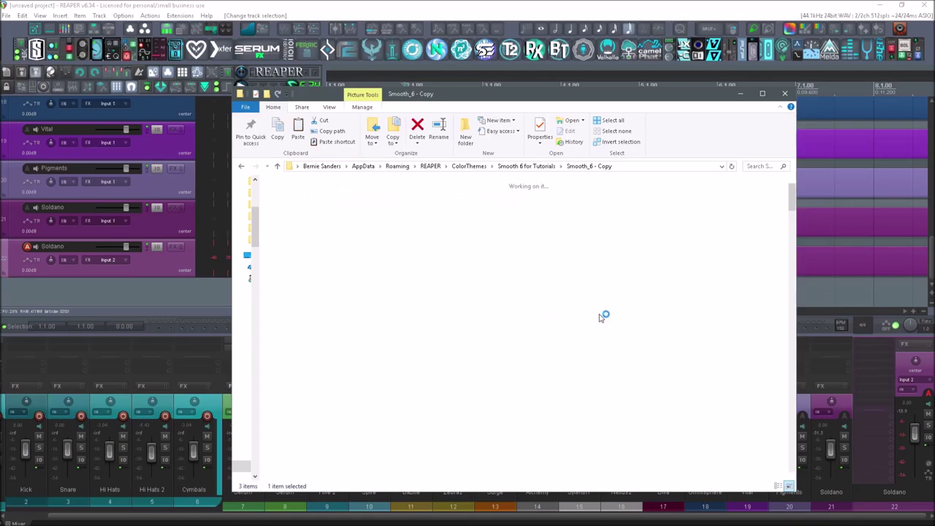
scroll(628, 310, down, 10)
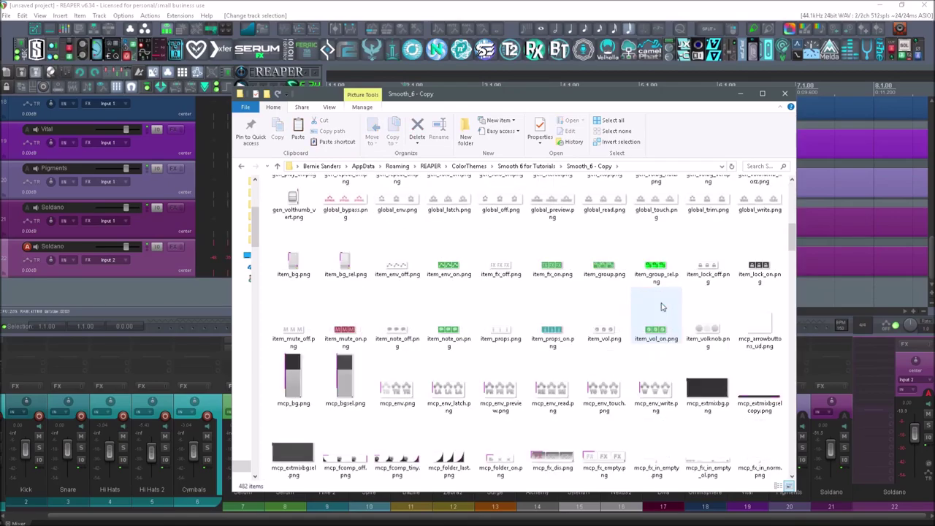
scroll(662, 307, down, 10)
key(o)
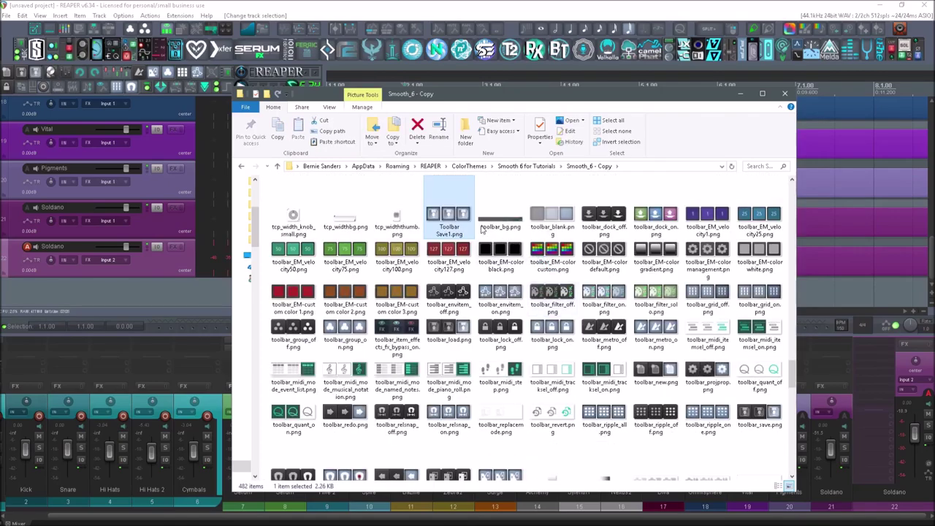
click(555, 220)
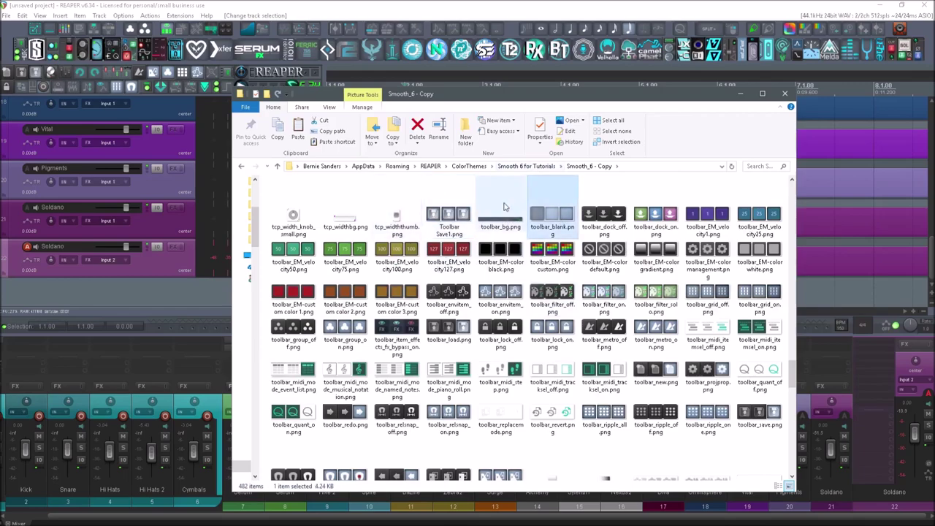
double_click(552, 219)
- Zoom in three times on toolbar_blank.png's button tiles, then restore the Paint window down
click(13, 38)
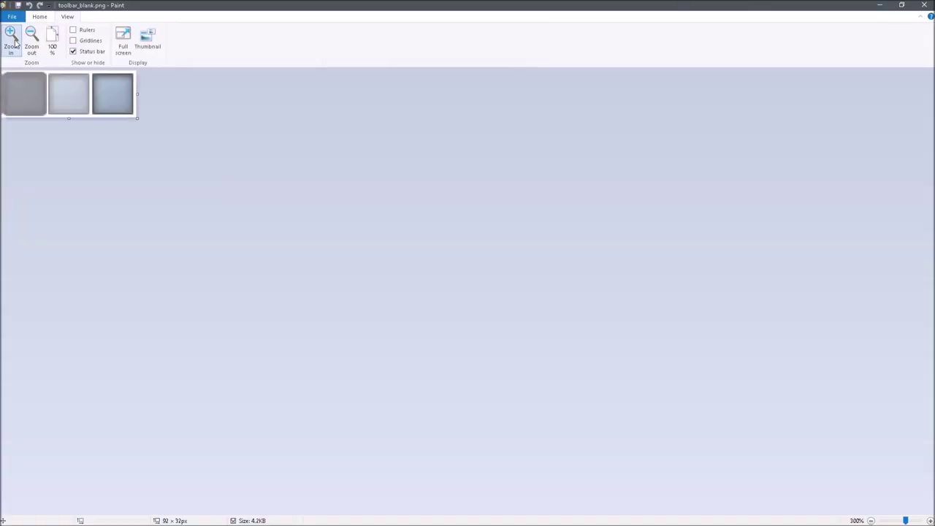
click(12, 38)
click(13, 38)
click(13, 38)
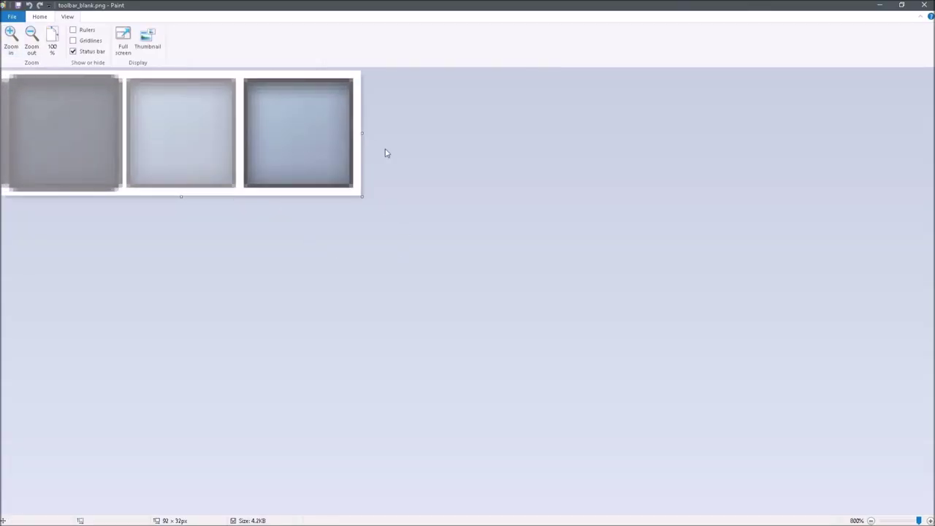
click(902, 5)
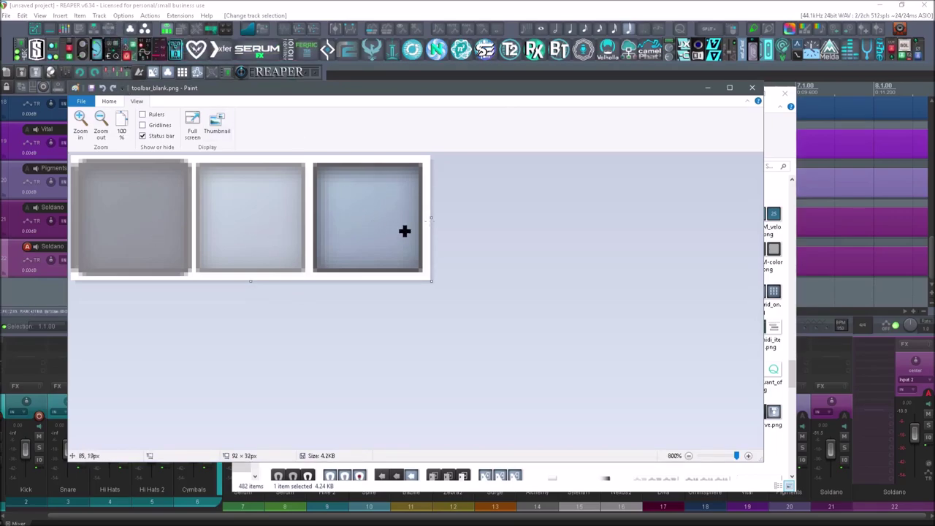
- Close Paint and inspect the toolbar fx_bypass_on, lock_off, relsnap_on and xfade_on images
click(752, 88)
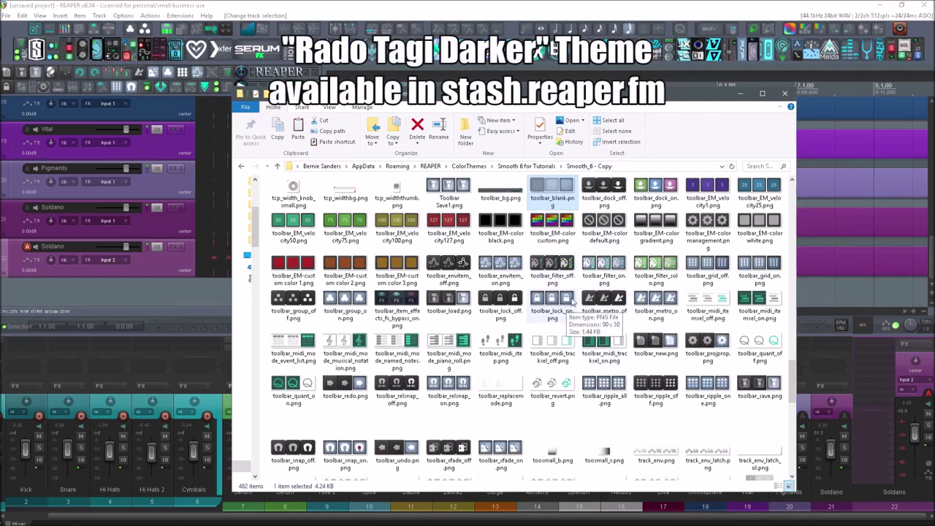
scroll(568, 307, down, 2)
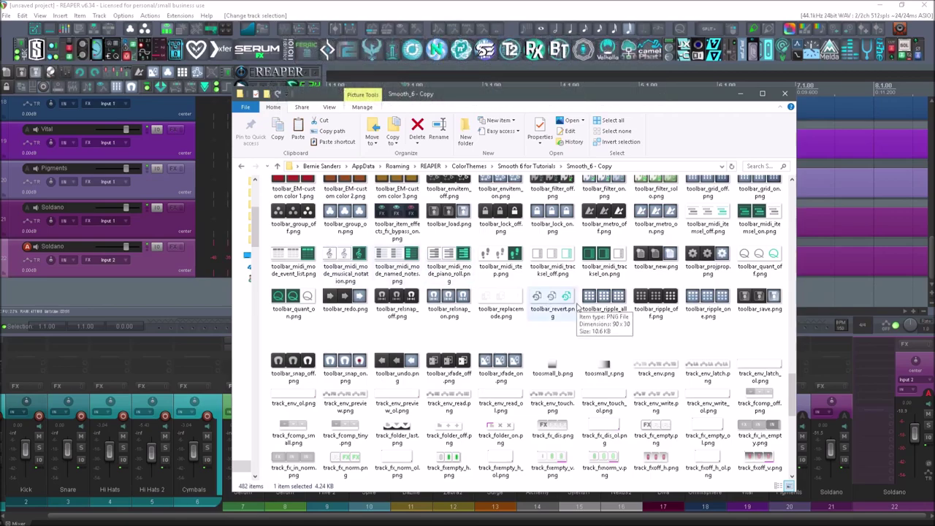
click(397, 219)
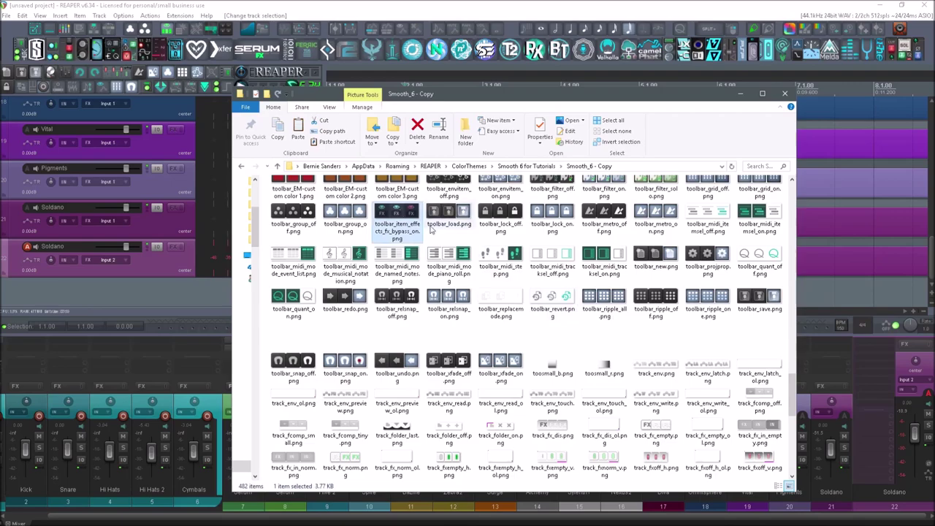
click(500, 216)
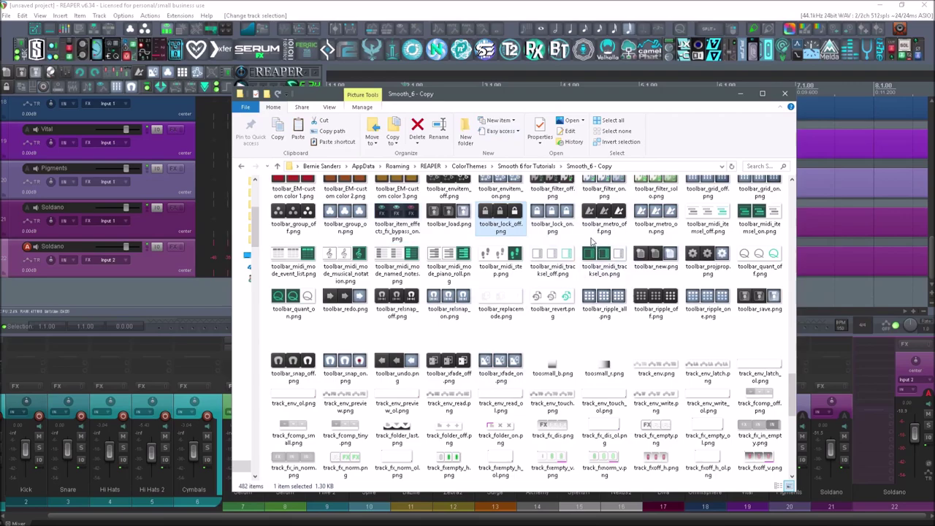
click(455, 303)
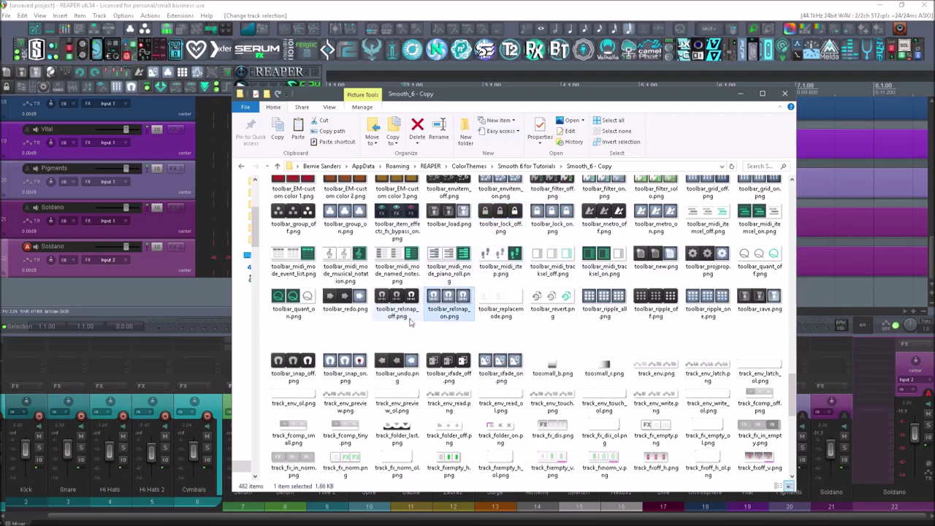
click(522, 370)
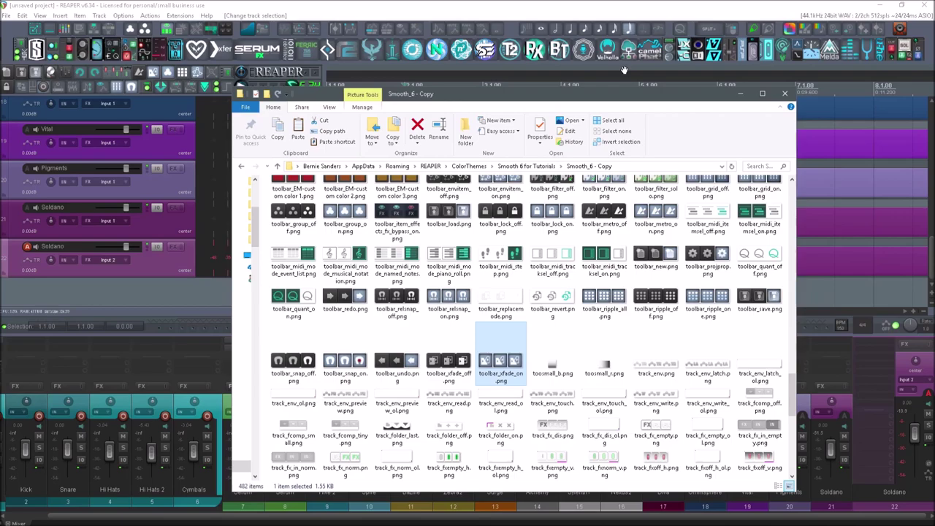
- Compare toolbar_lock_on with toolbar_lock_off, then scroll down to the track and transport images
click(564, 220)
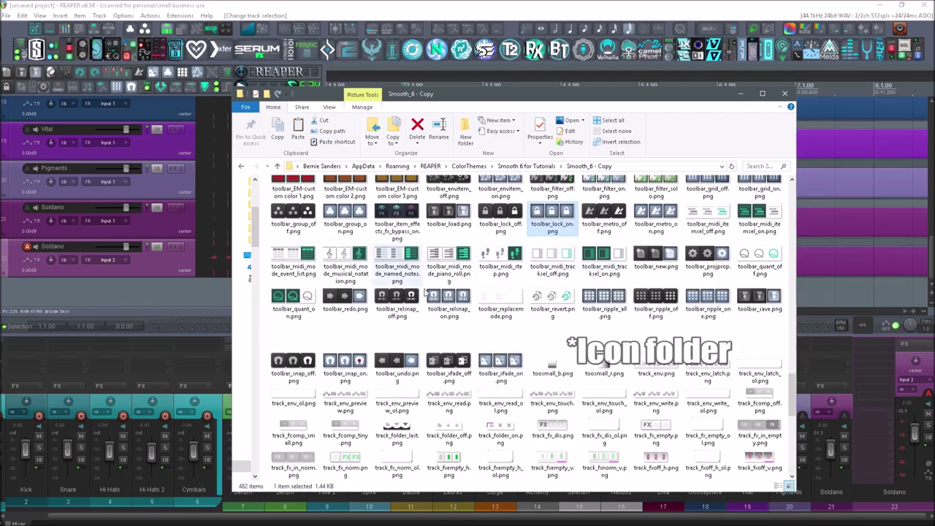
click(497, 219)
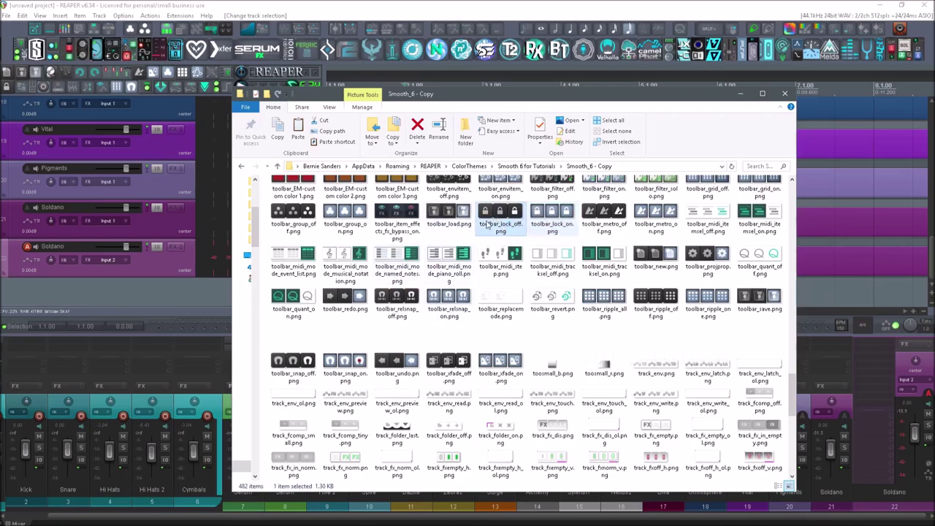
mouse_move(489, 224)
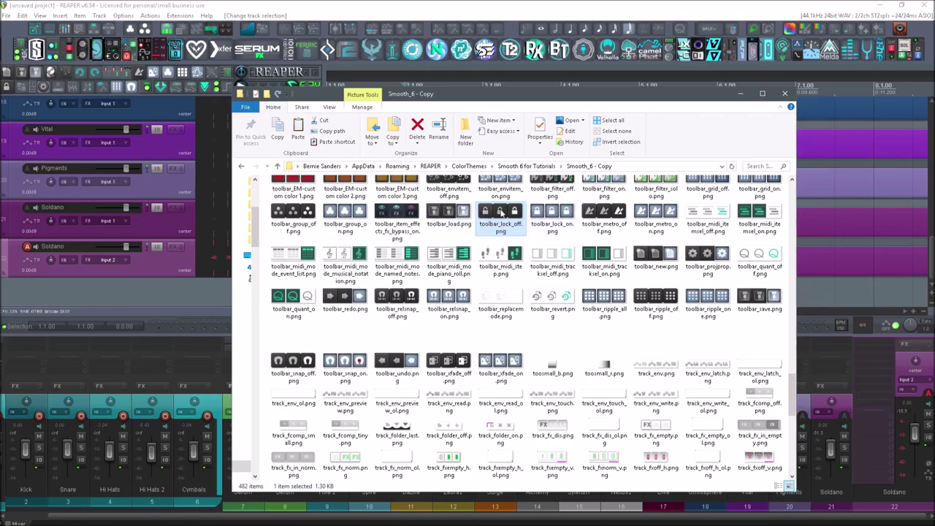
click(553, 212)
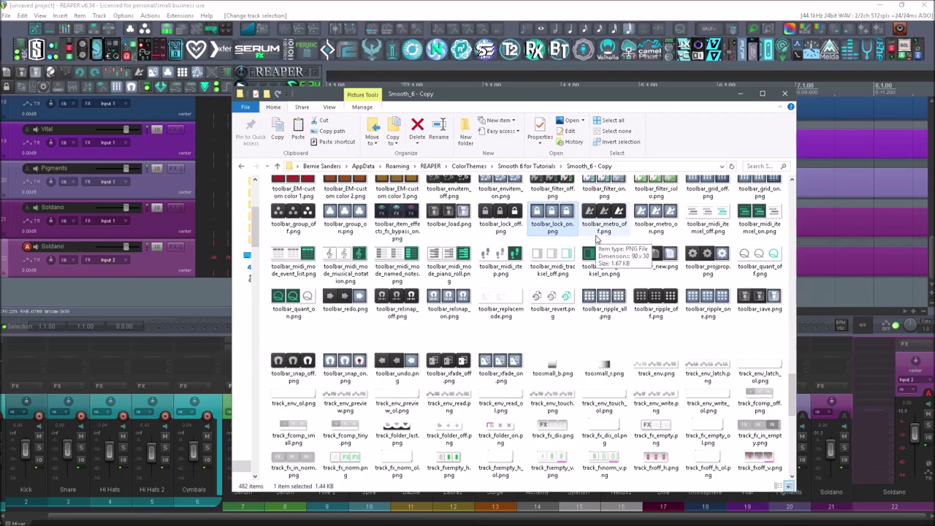
scroll(597, 239, down, 2)
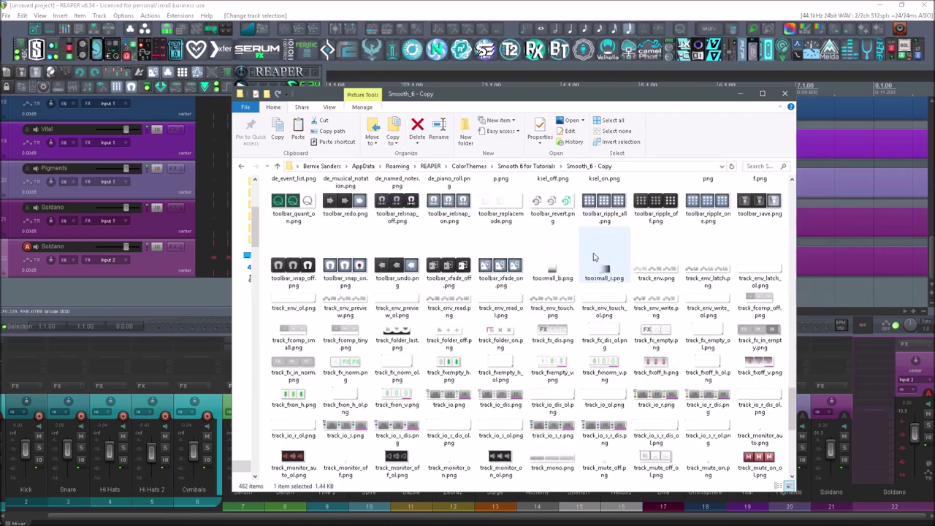
scroll(594, 257, down, 5)
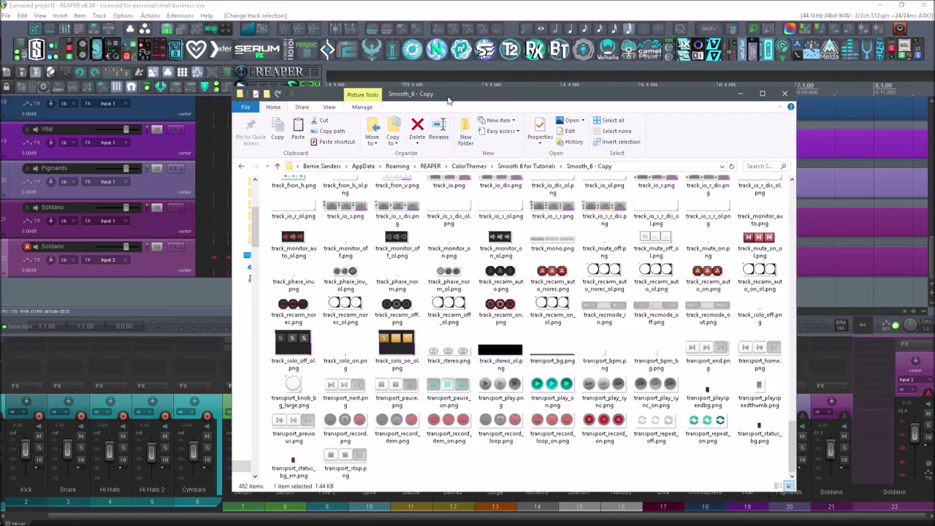
- Move the Explorer window aside and briefly start and stop playback in REAPER
drag(448, 100, 643, 73)
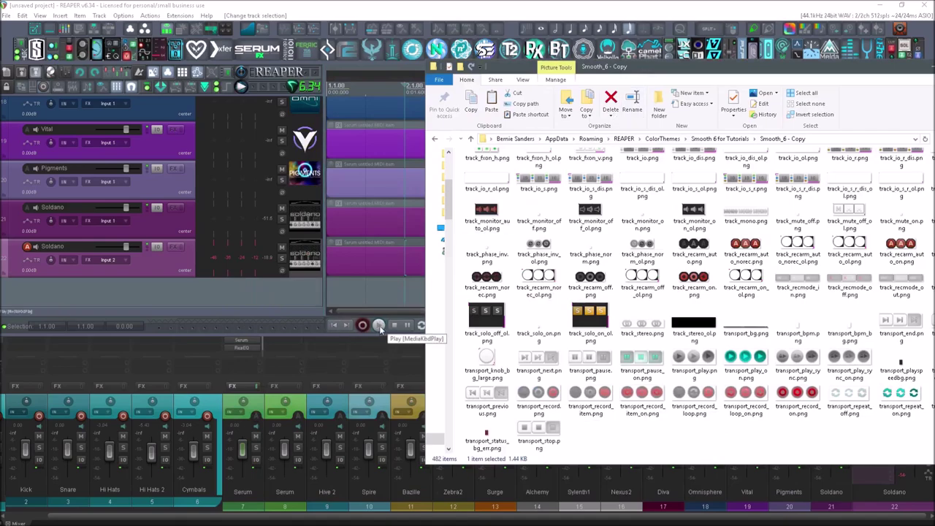
click(379, 327)
click(394, 325)
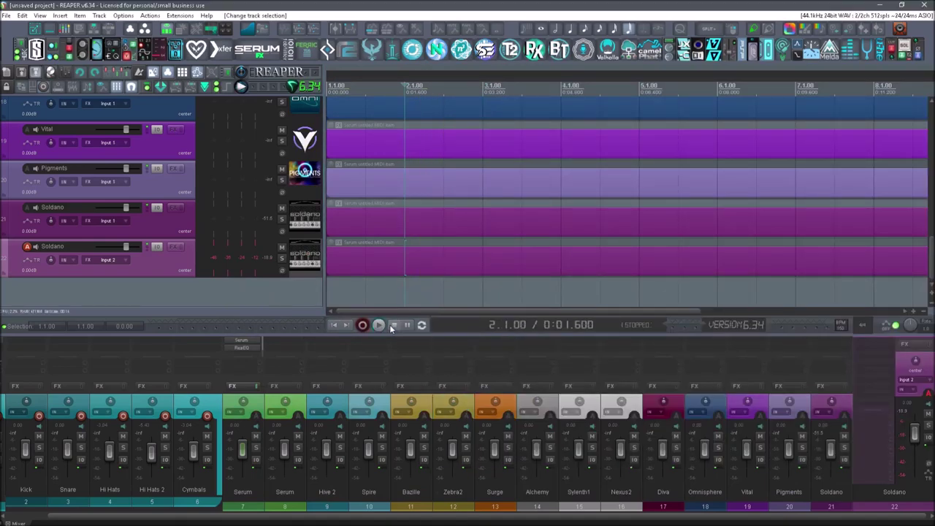
- Bring back the Smooth_6 - Copy folder window and select transport_play_on.png
mouse_move(189, 523)
click(79, 519)
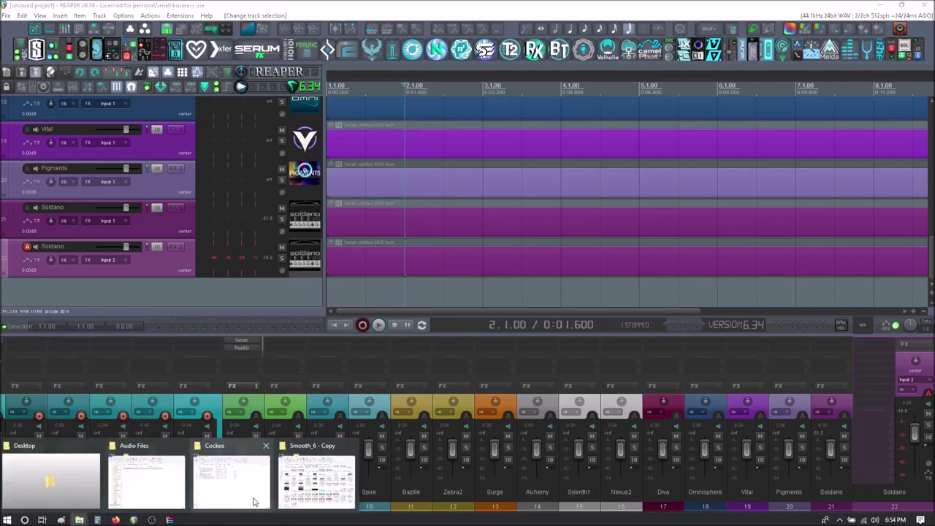
click(321, 478)
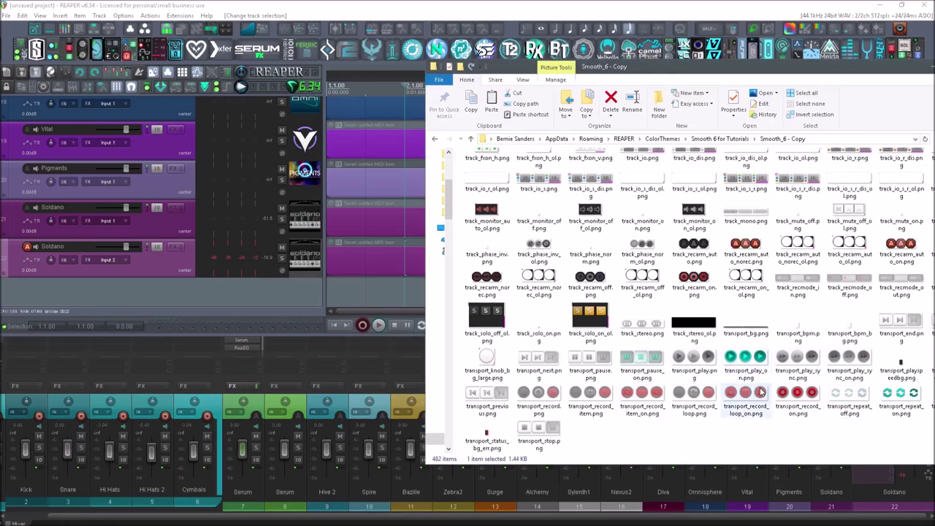
click(745, 365)
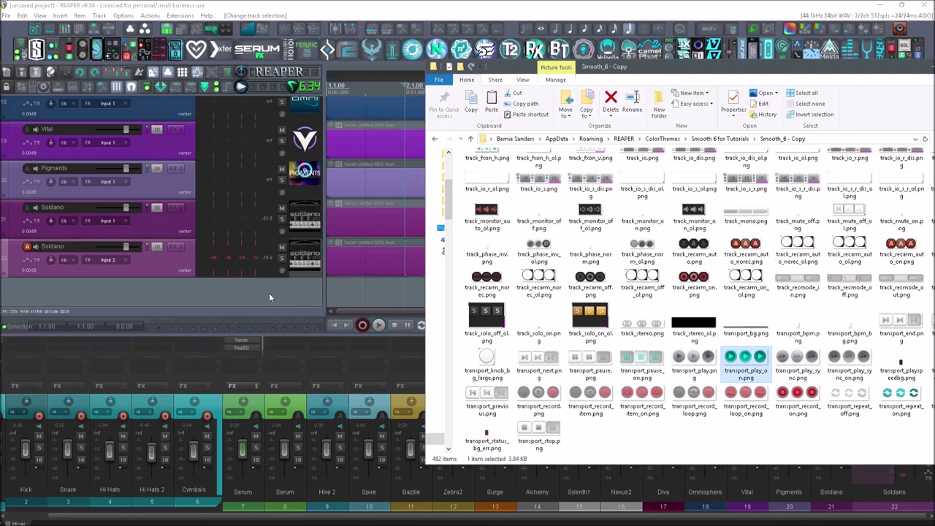
- Scroll up and open toolbar_bg.png in Paint via Open with
scroll(590, 321, up, 5)
right_click(691, 152)
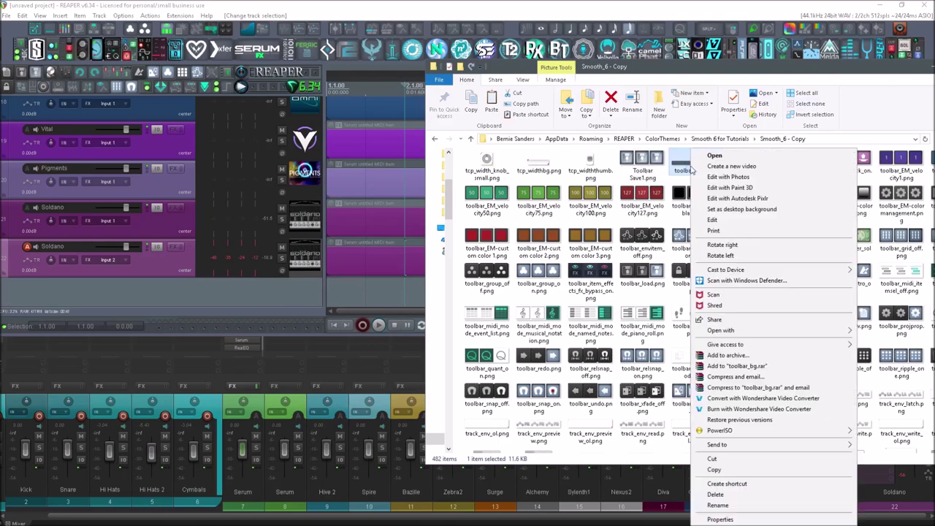
mouse_move(715, 334)
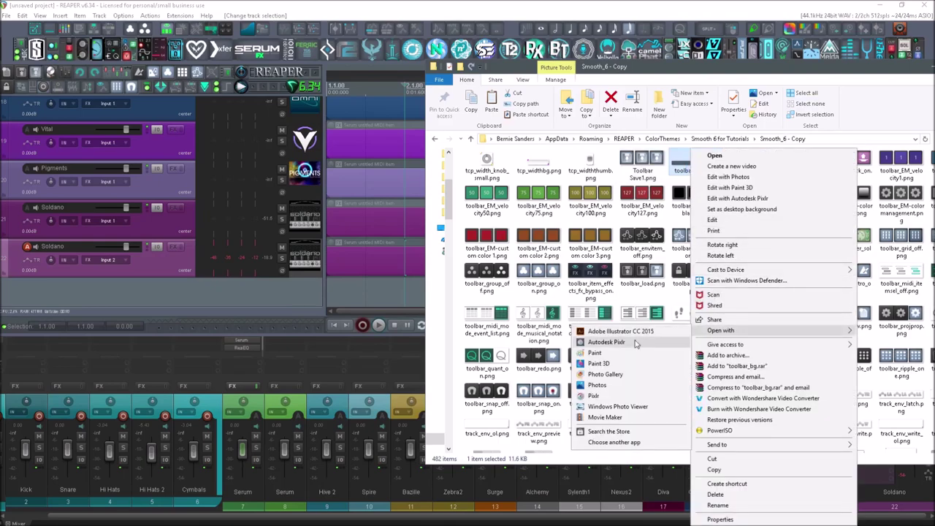
click(613, 353)
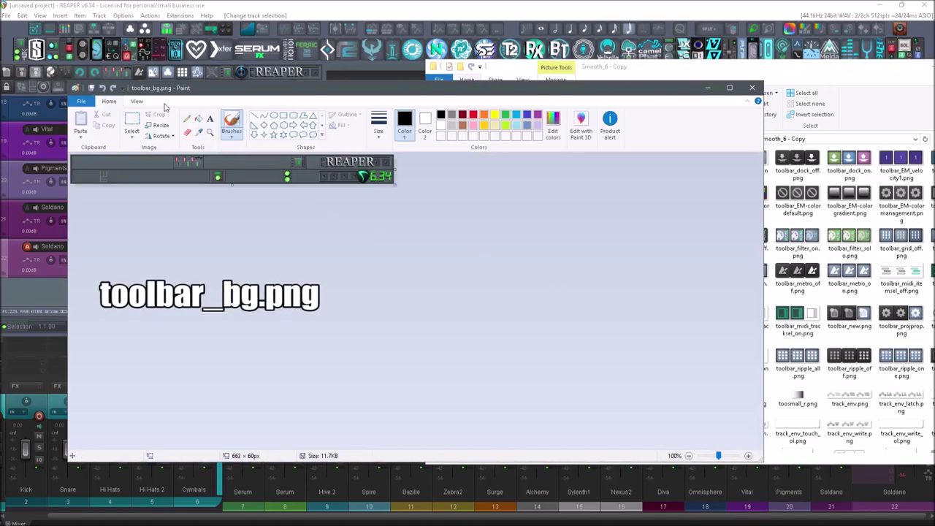
- Zoom toolbar_bg.png to 200%, then close it in Paint
click(135, 101)
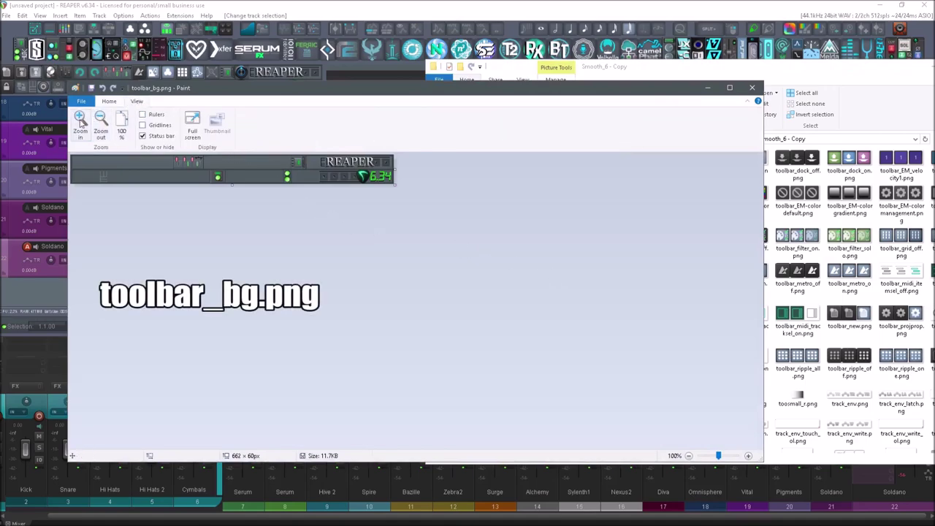
click(81, 122)
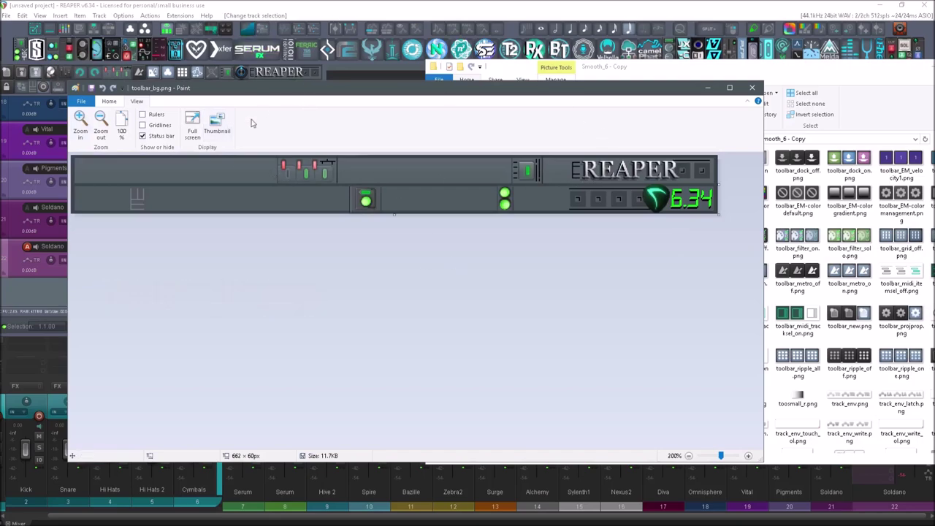
click(123, 76)
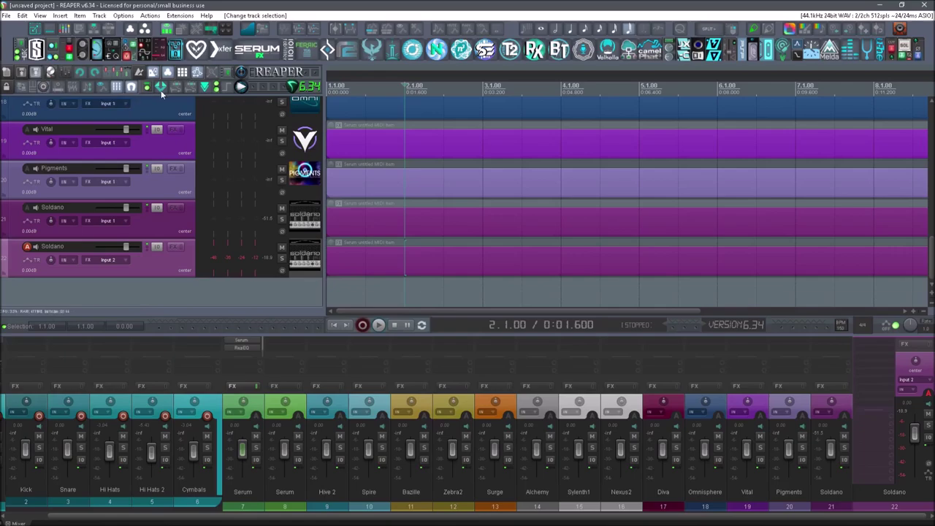
key(alt+Tab)
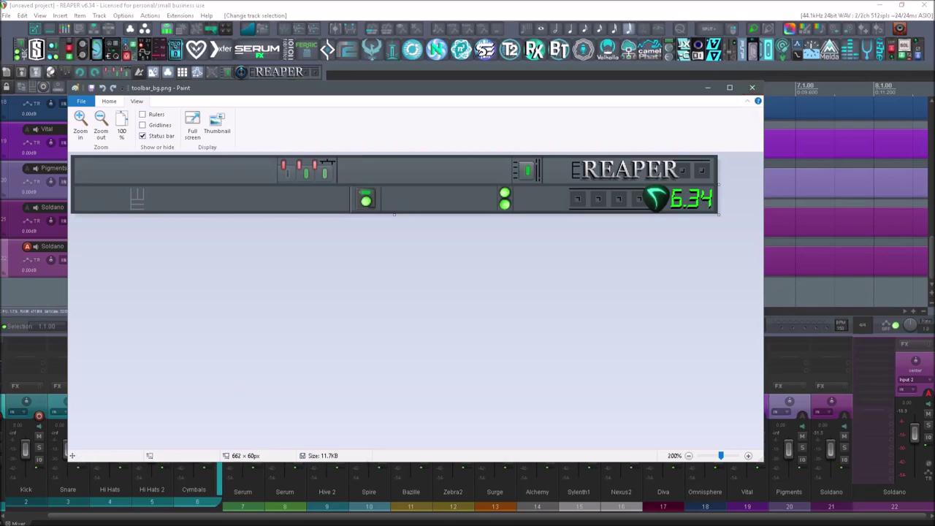
click(754, 89)
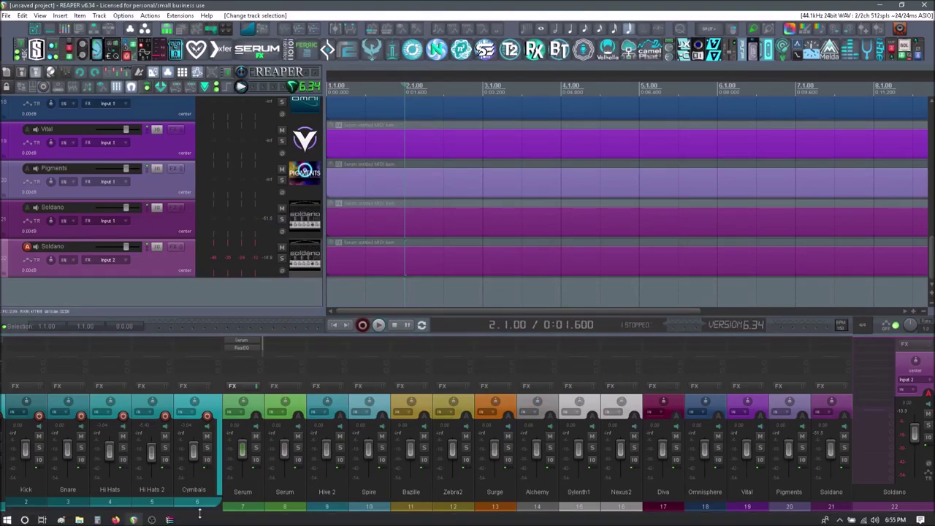
- Open transport_bg.png from the theme folder in Paint via Open with
click(98, 520)
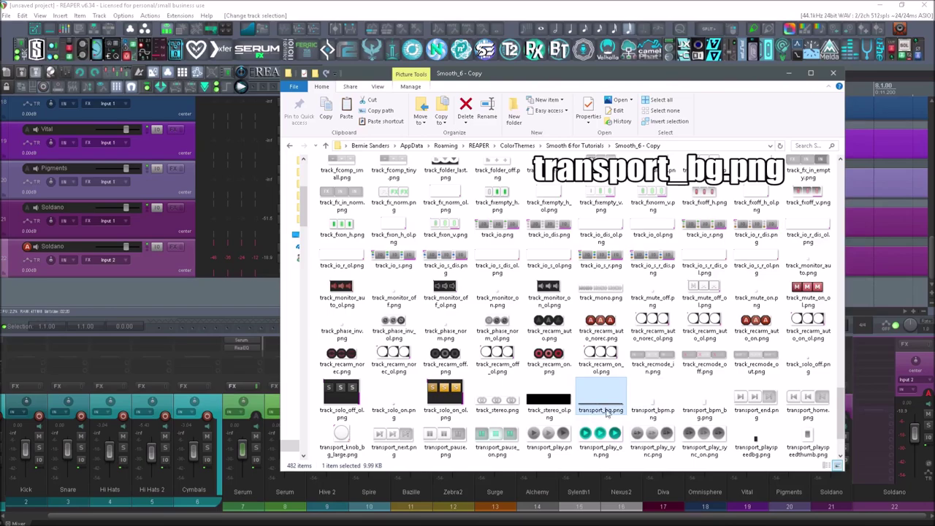
right_click(593, 418)
click(626, 407)
right_click(626, 408)
mouse_move(657, 187)
click(809, 223)
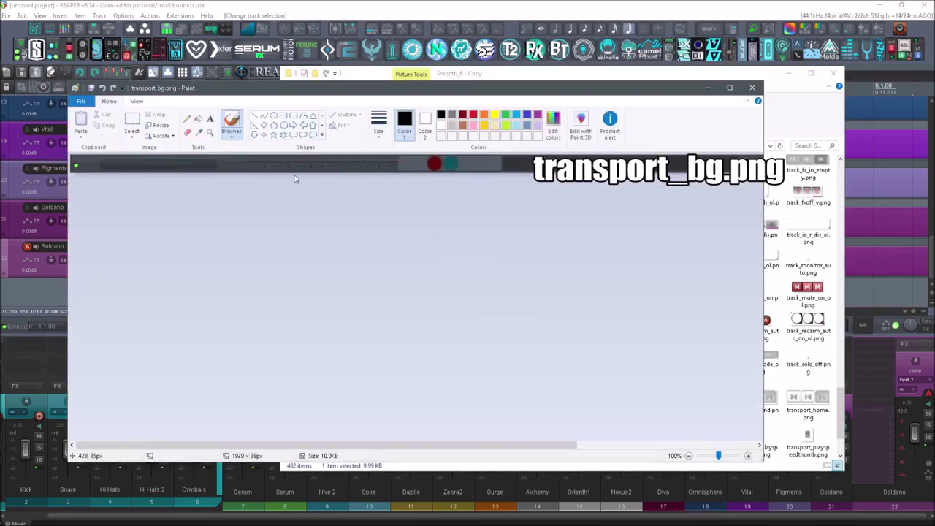
- Maximize Paint, zoom transport_bg.png up to 600%, then minimize it
click(728, 88)
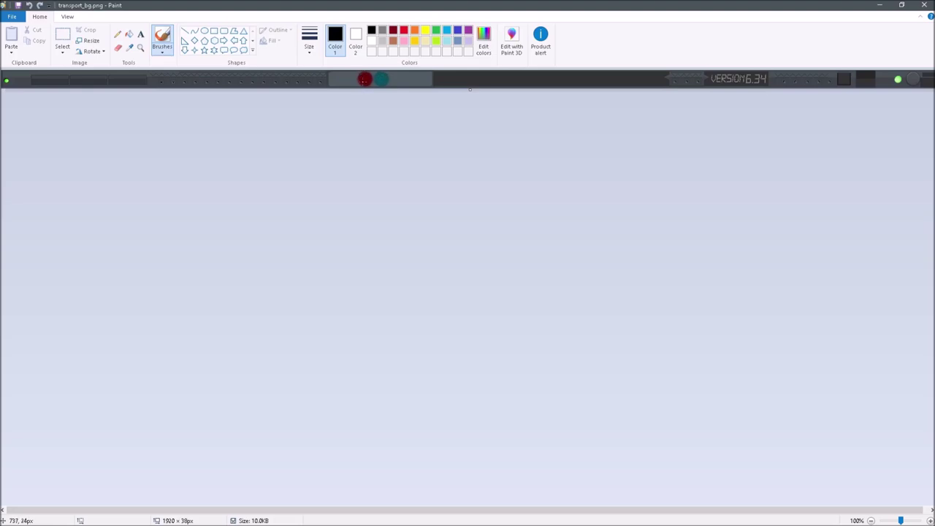
click(66, 17)
click(16, 38)
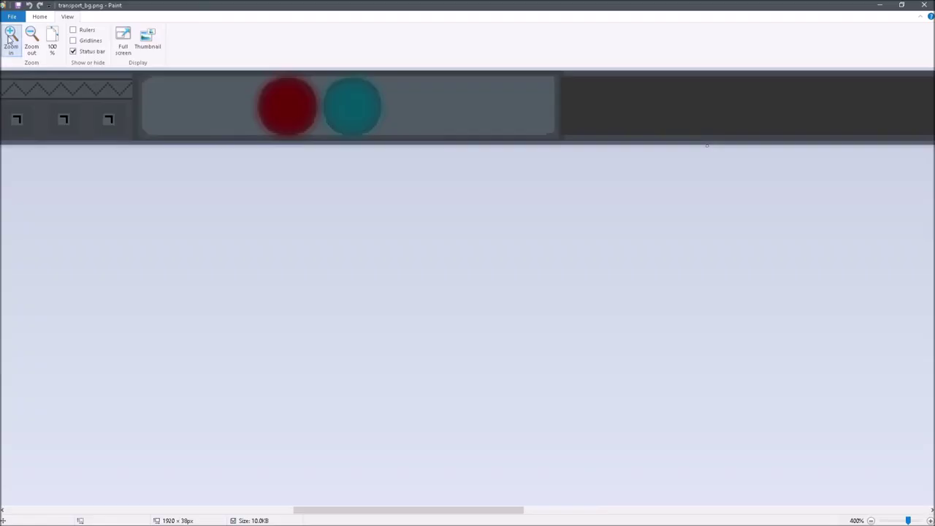
click(10, 36)
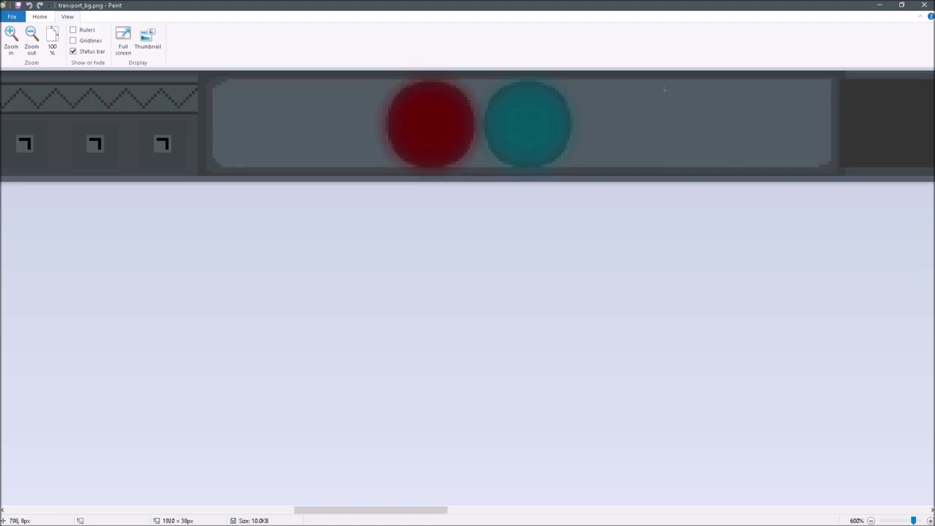
click(923, 5)
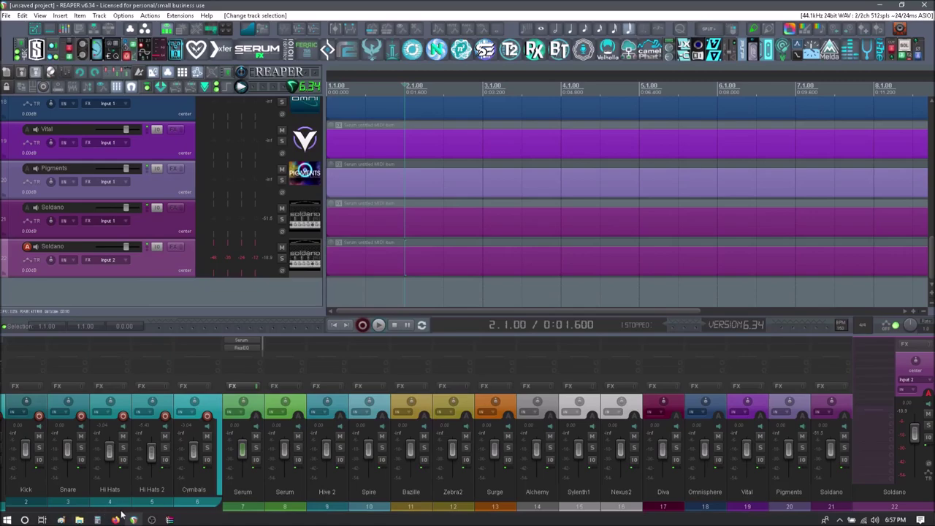
- Open the Pixlr website from a new Firefox tab
click(117, 518)
click(381, 49)
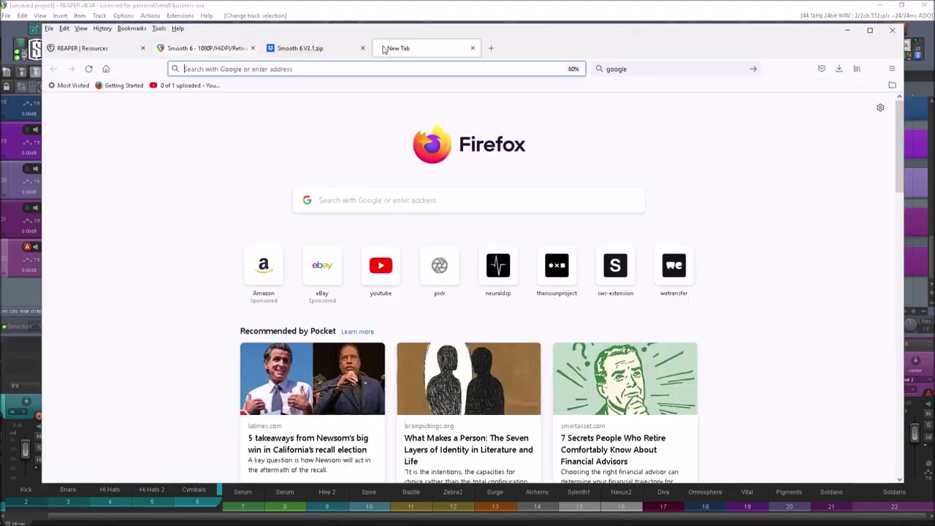
click(439, 265)
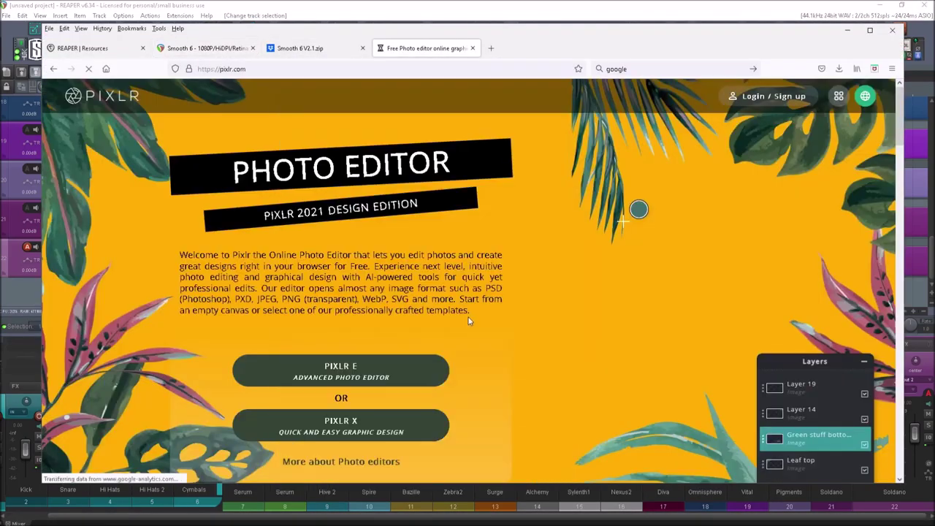
- Launch Pixlr E and add a placeholder text box over the TV's speech bubble
click(338, 380)
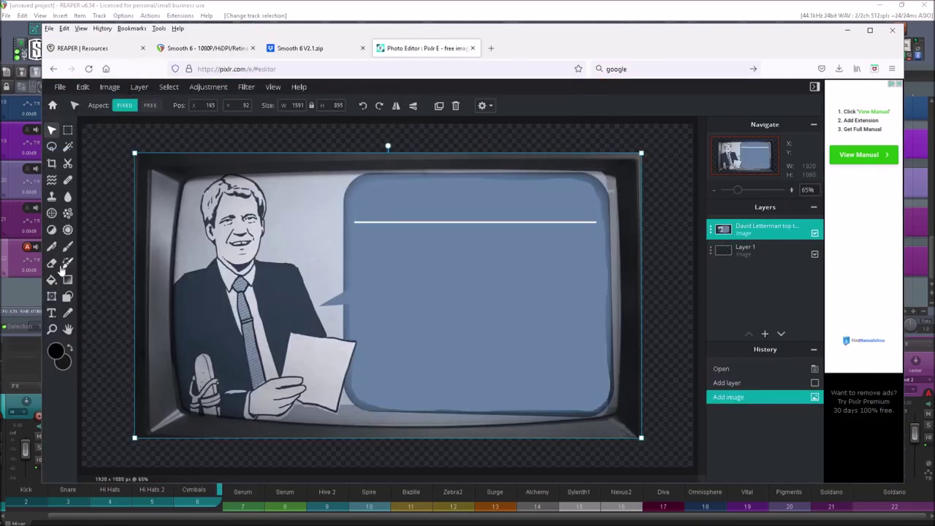
click(51, 312)
drag(359, 231, 608, 335)
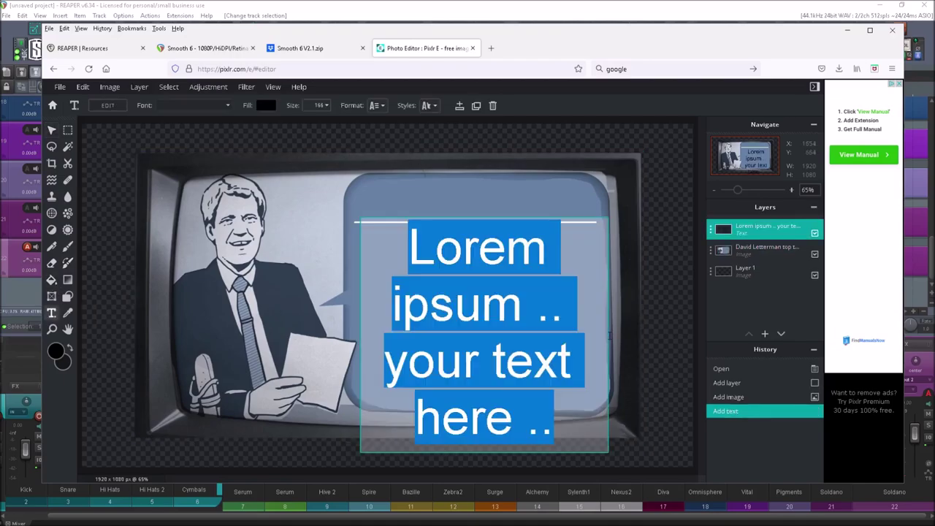
click(265, 239)
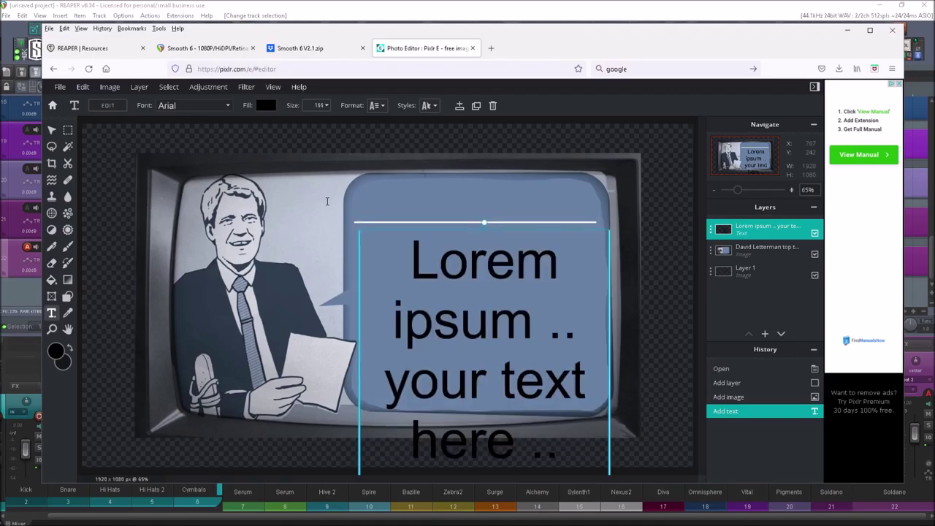
click(288, 275)
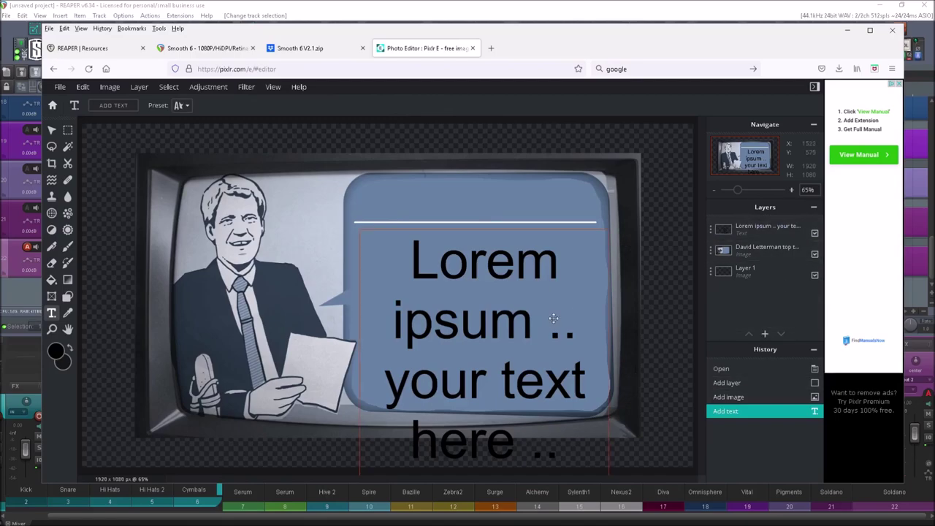
- Delete the Lorem ipsum text layer and minimize Firefox to reveal REAPER
click(519, 256)
key(Delete)
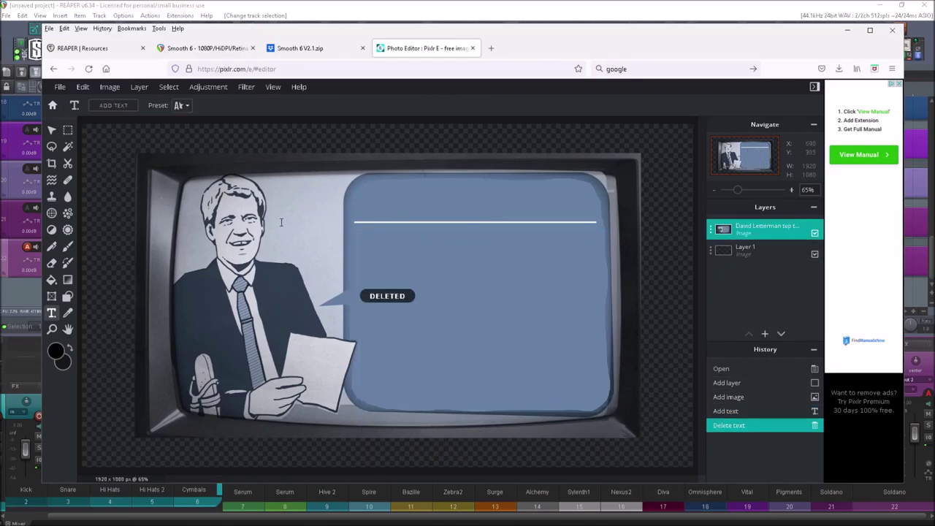
click(848, 31)
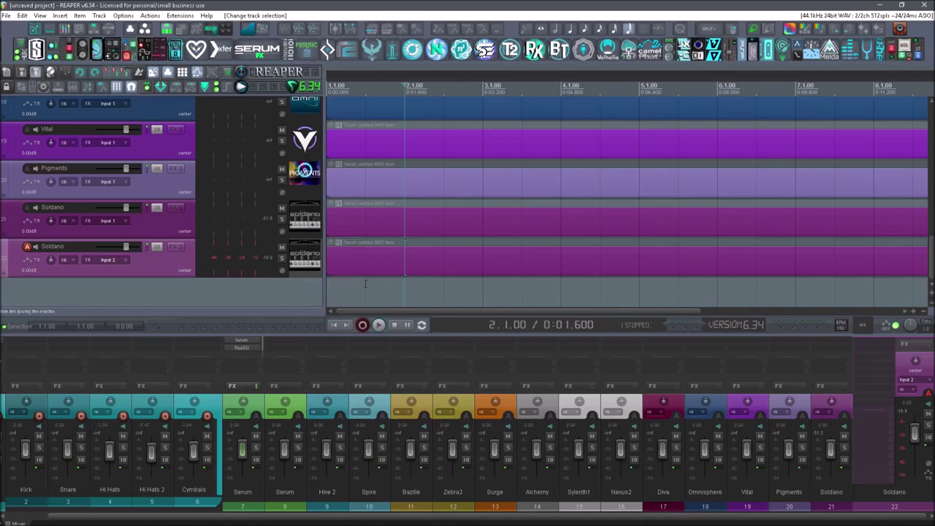
- Move the edit cursor to 1.1.00 and put Xfer OTT on track 22 Soldano
click(340, 270)
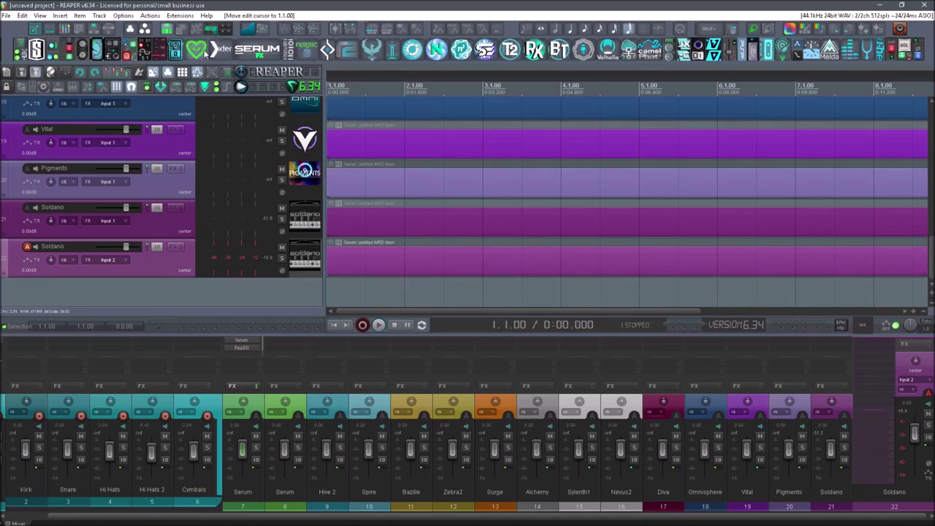
click(220, 50)
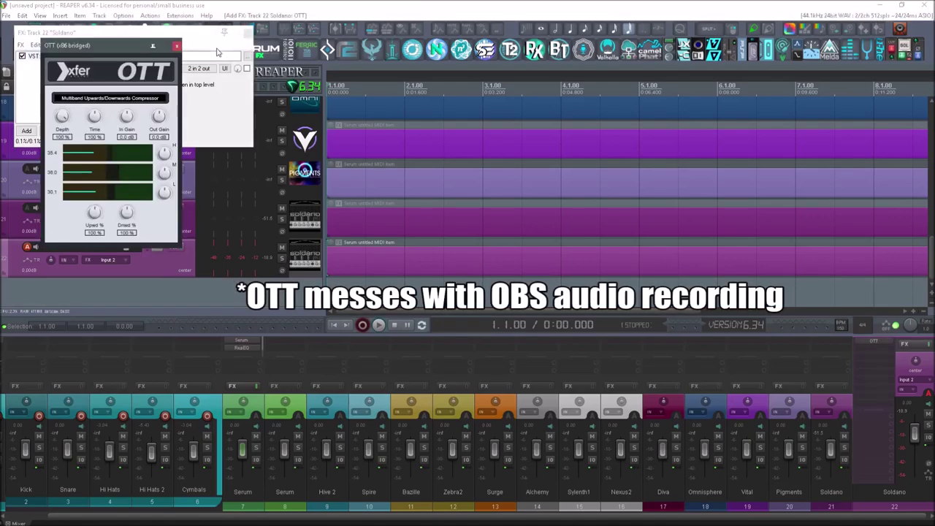
click(248, 33)
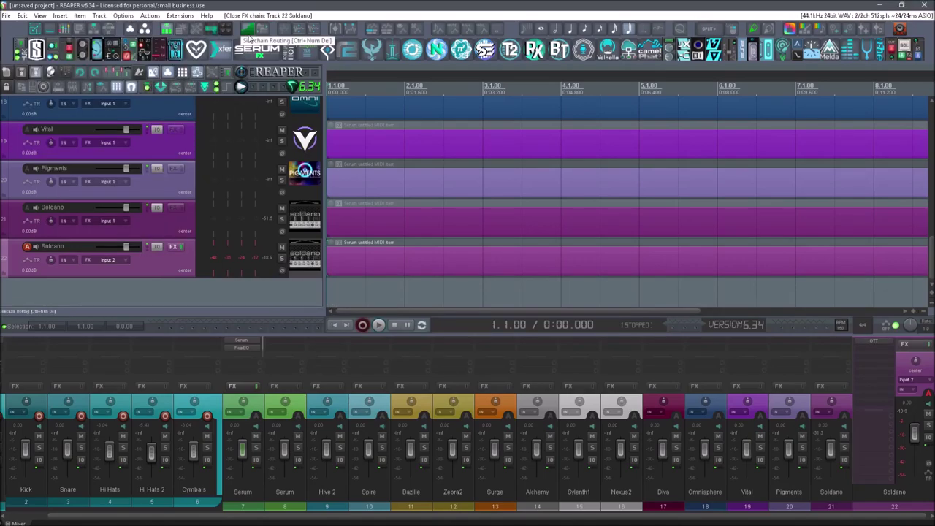